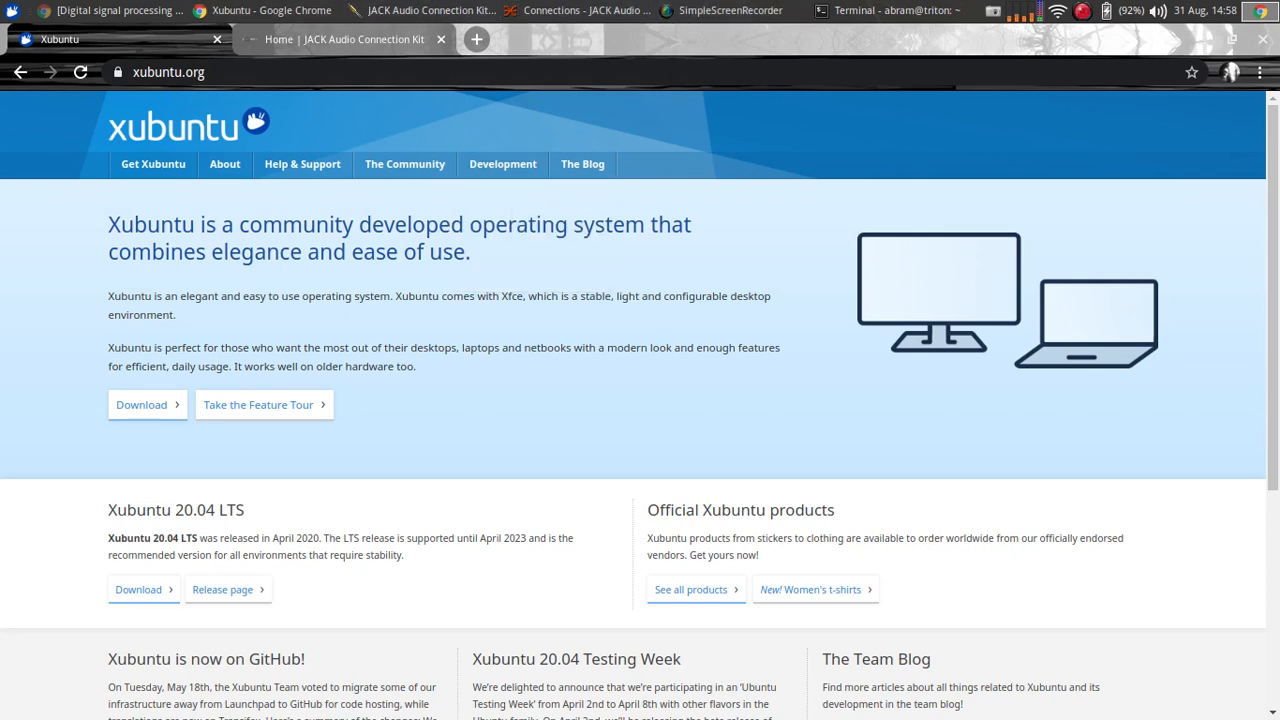
pyautogui.click(12, 10)
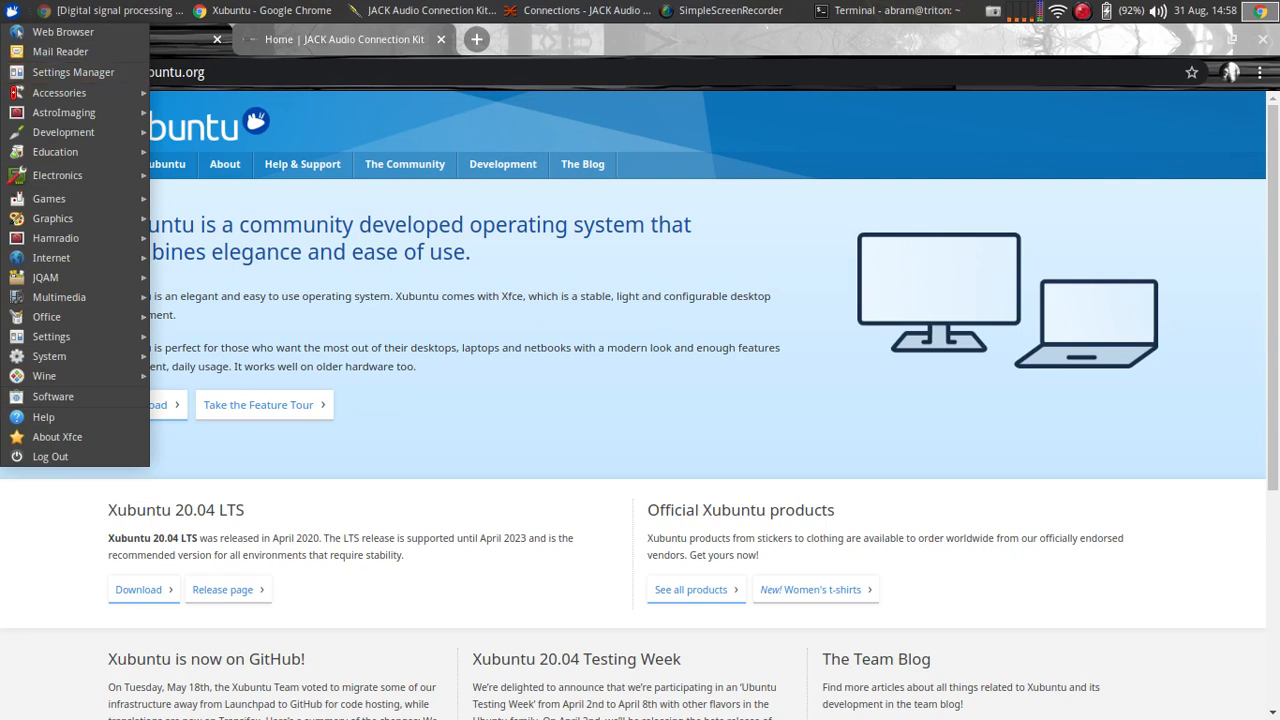
pyautogui.press('Escape')
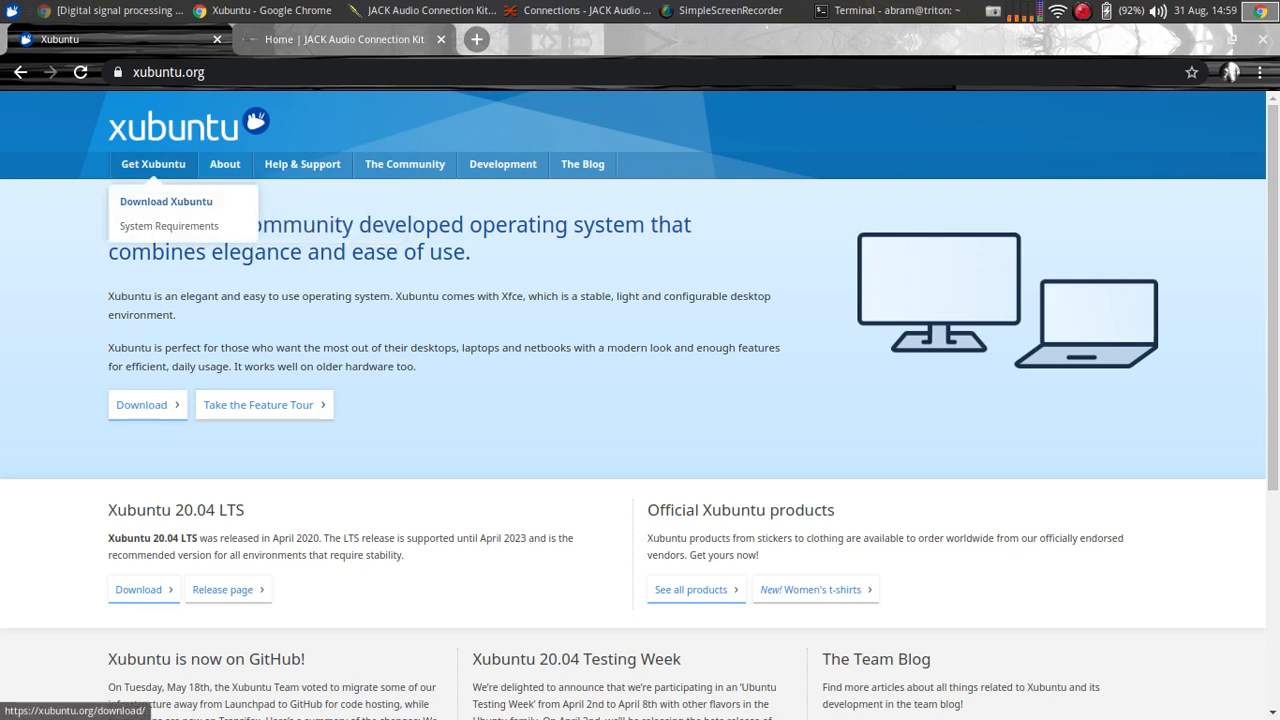
# Search the Software store for JACK, view the QjackCtl details page and close the store.
pyautogui.click(12, 11)
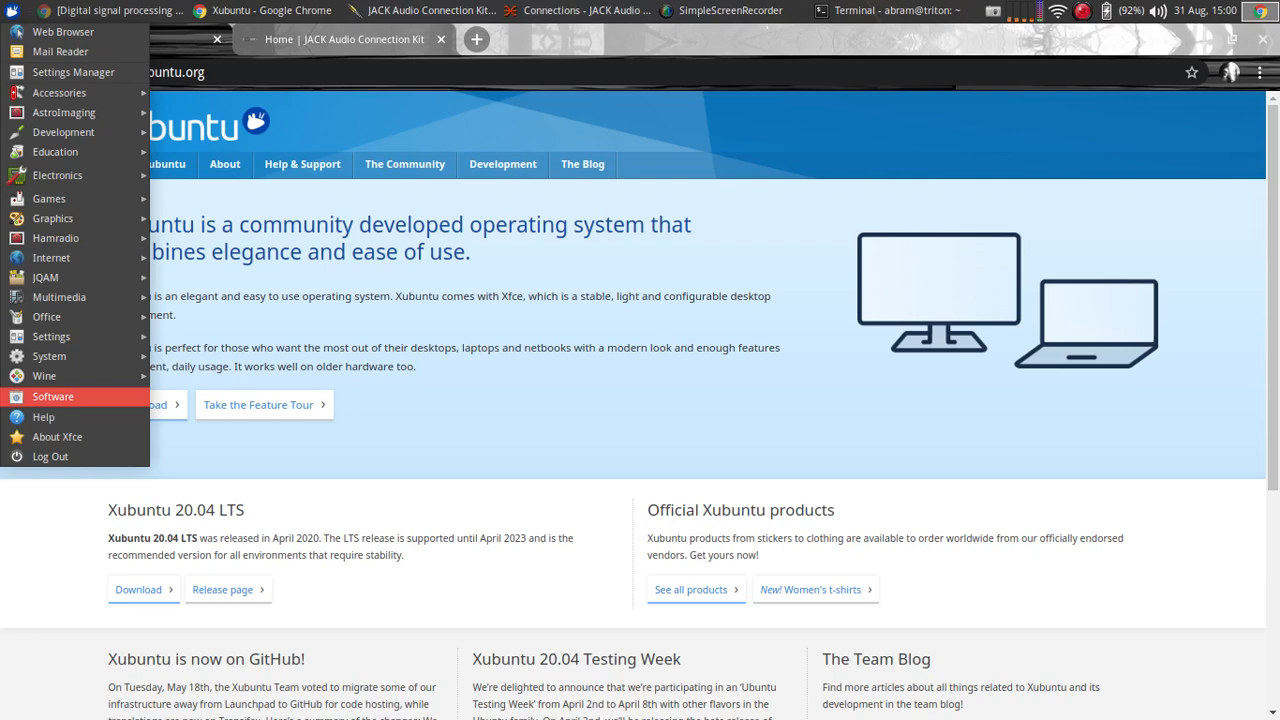
pyautogui.click(53, 397)
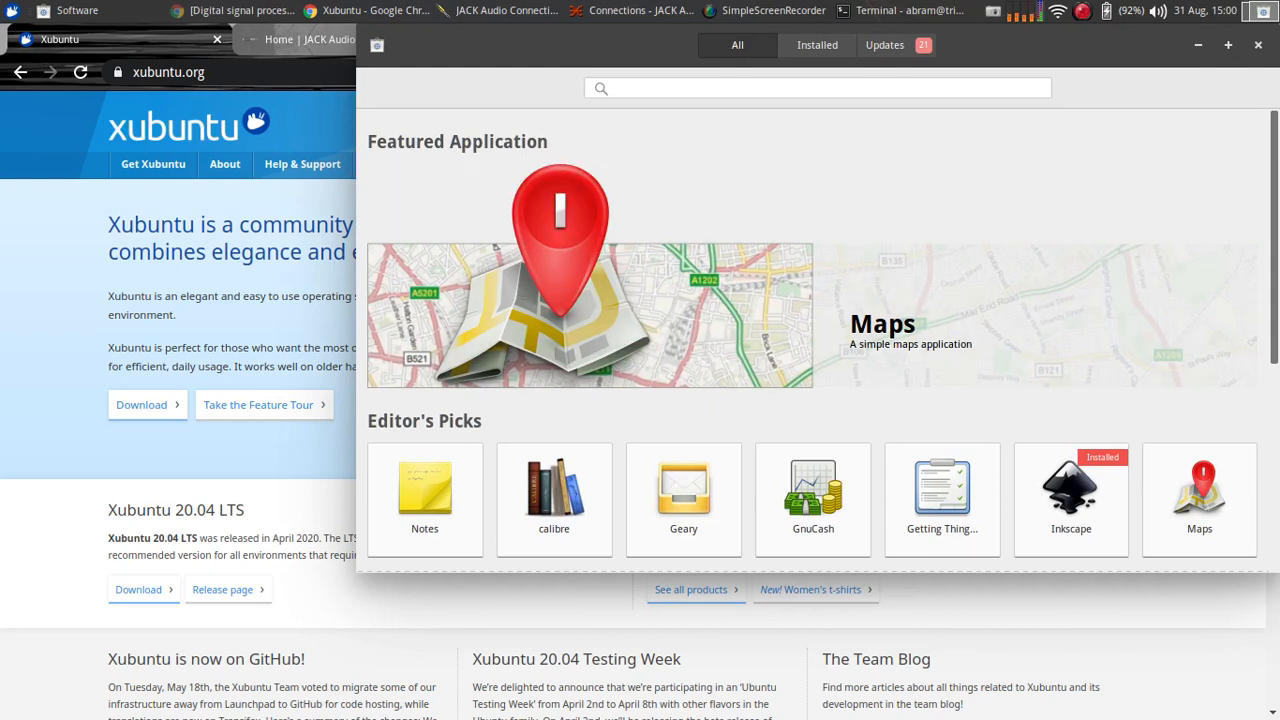
pyautogui.click(817, 88)
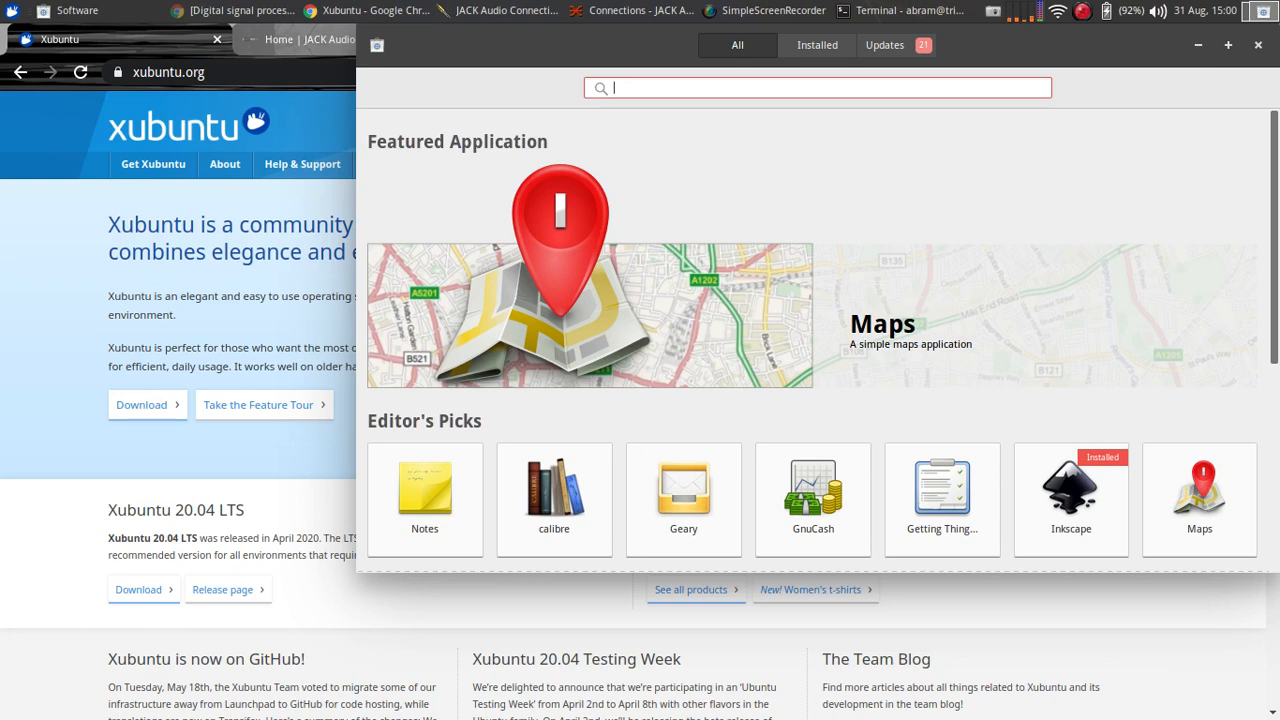
pyautogui.write('JACK')
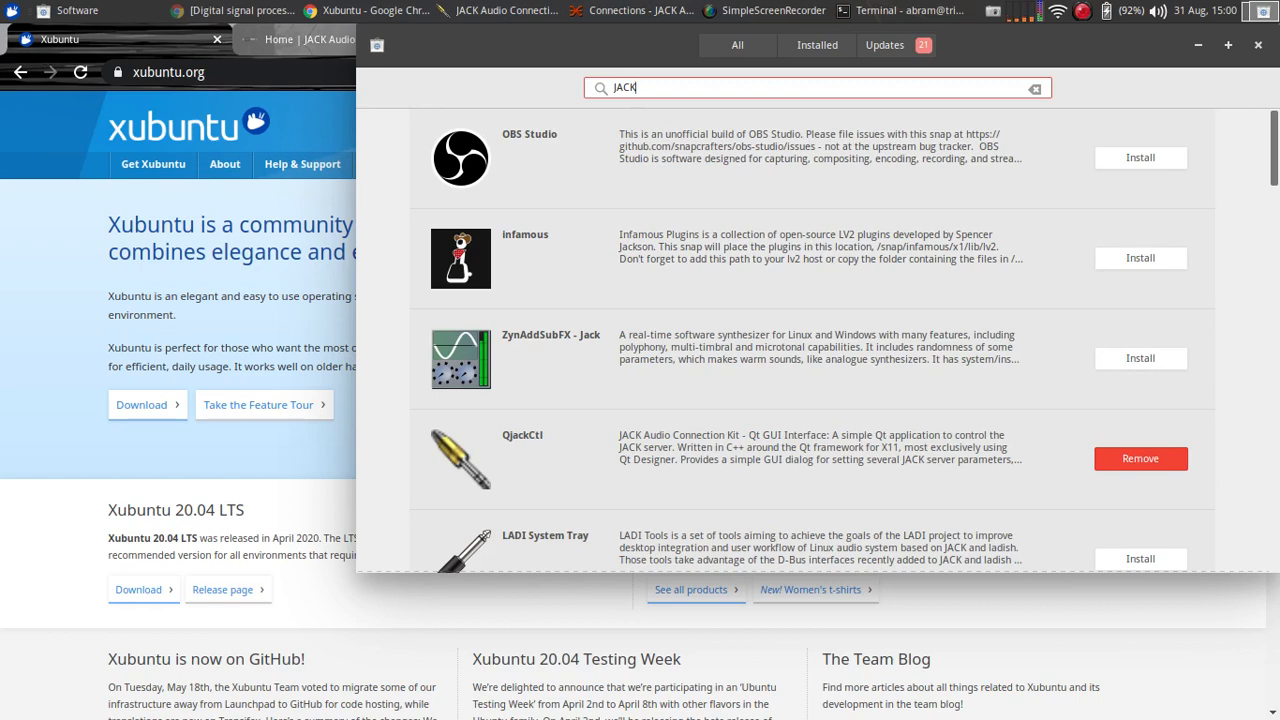
pyautogui.scroll(-5, 812, 340)
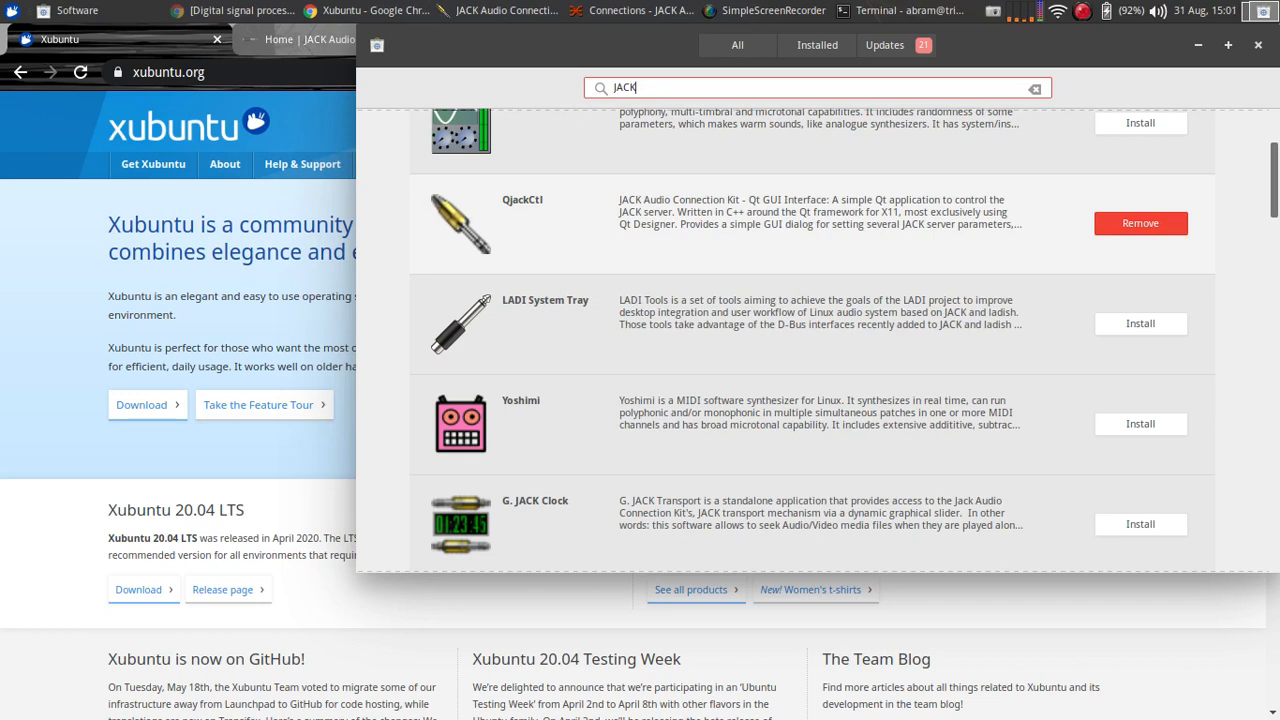
pyautogui.click(812, 224)
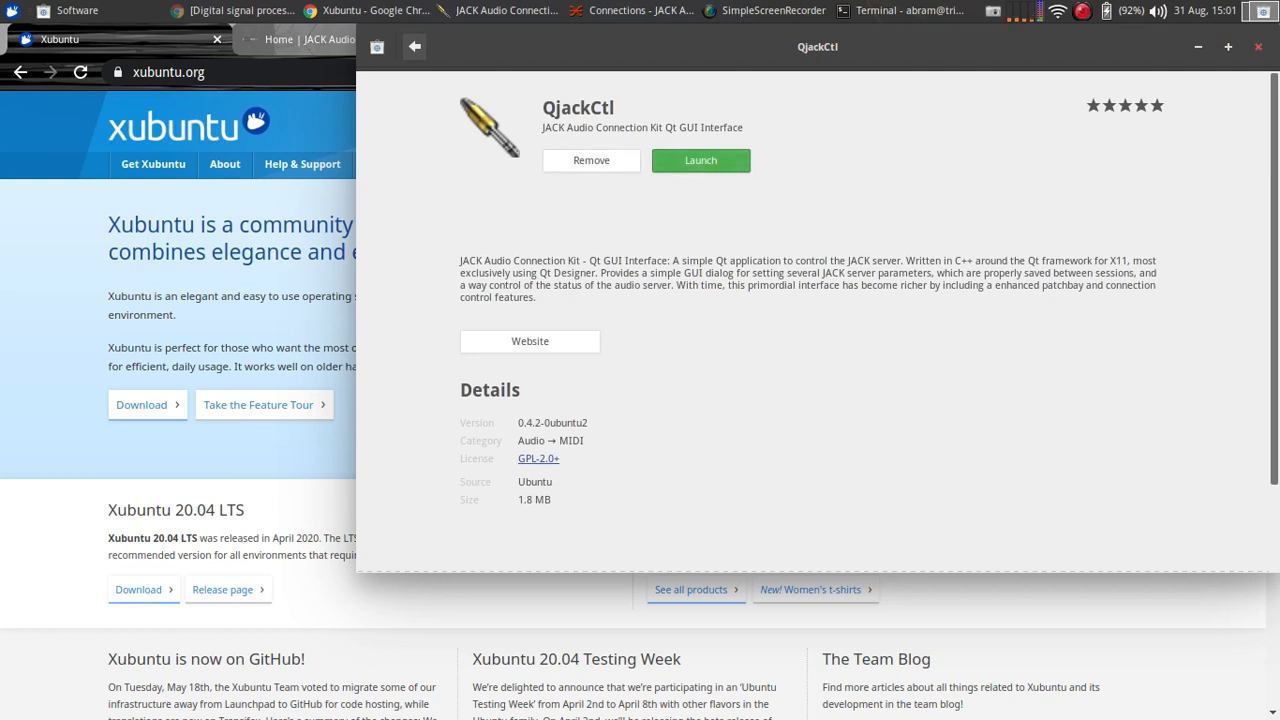
pyautogui.click(1258, 47)
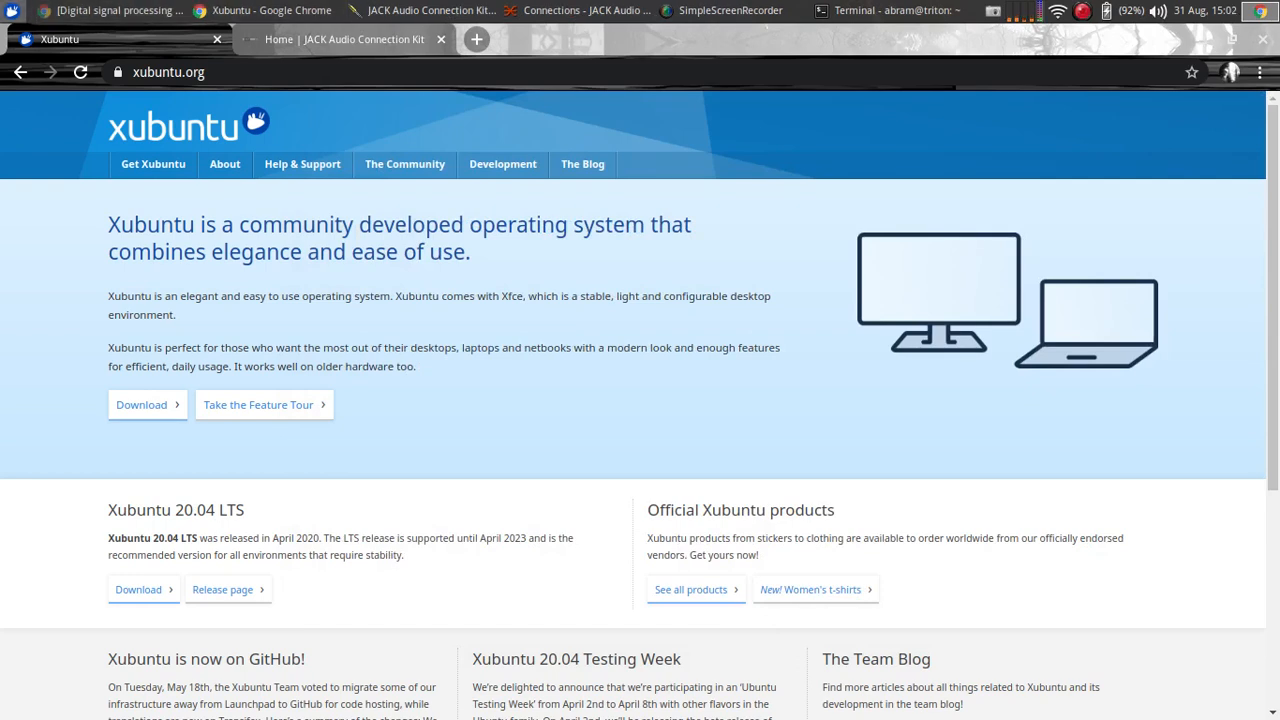
# Launch QjackCtl and bring up its Connections window.
pyautogui.click(12, 10)
pyautogui.moveTo(55, 258)
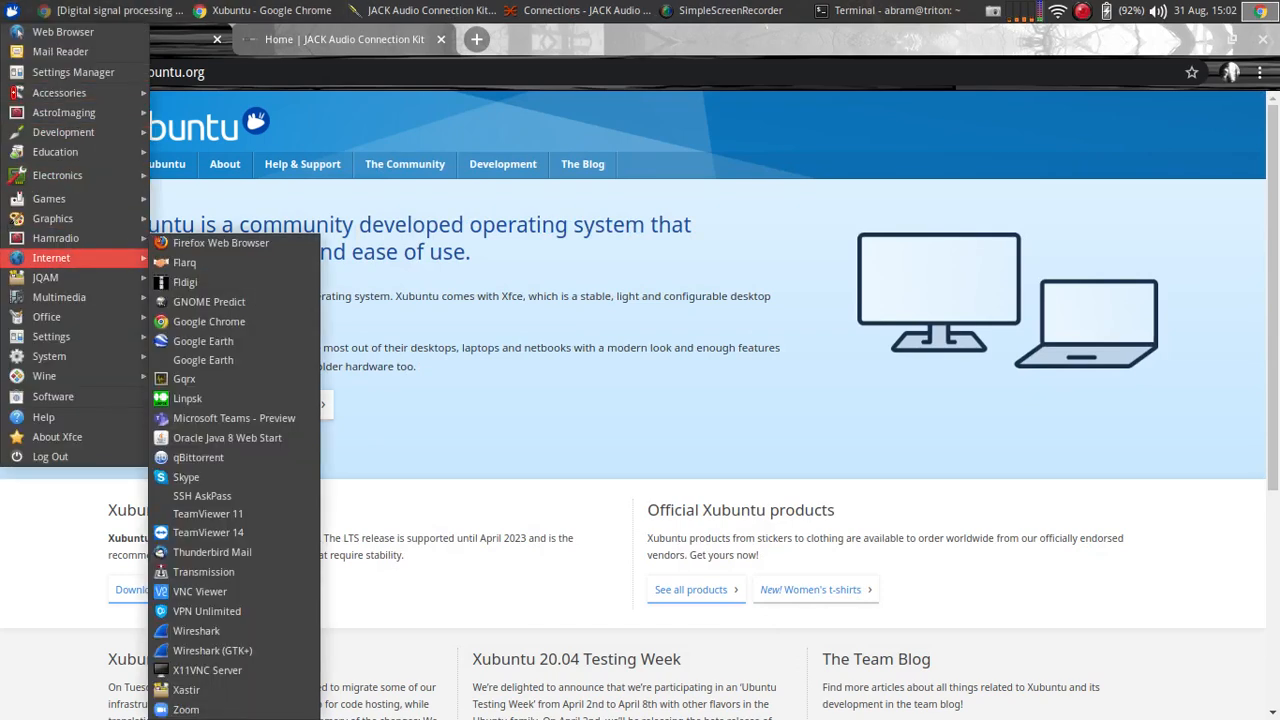
pyautogui.moveTo(60, 297)
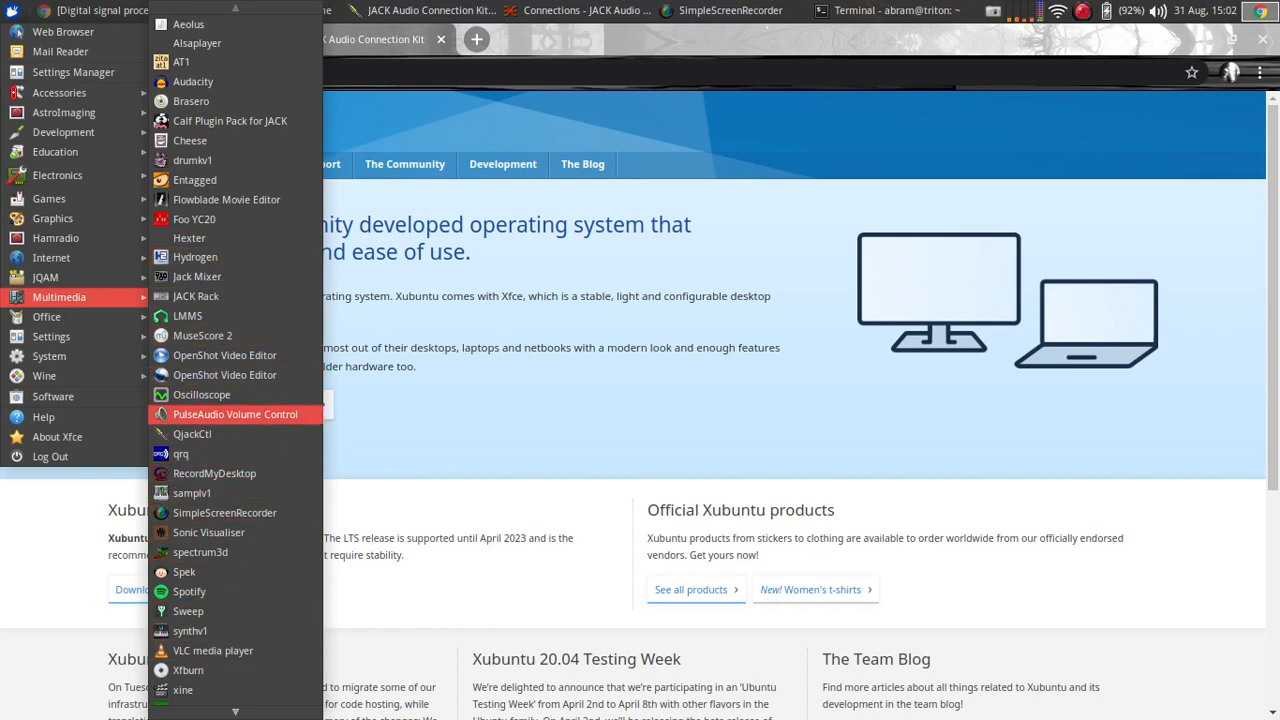
pyautogui.click(192, 434)
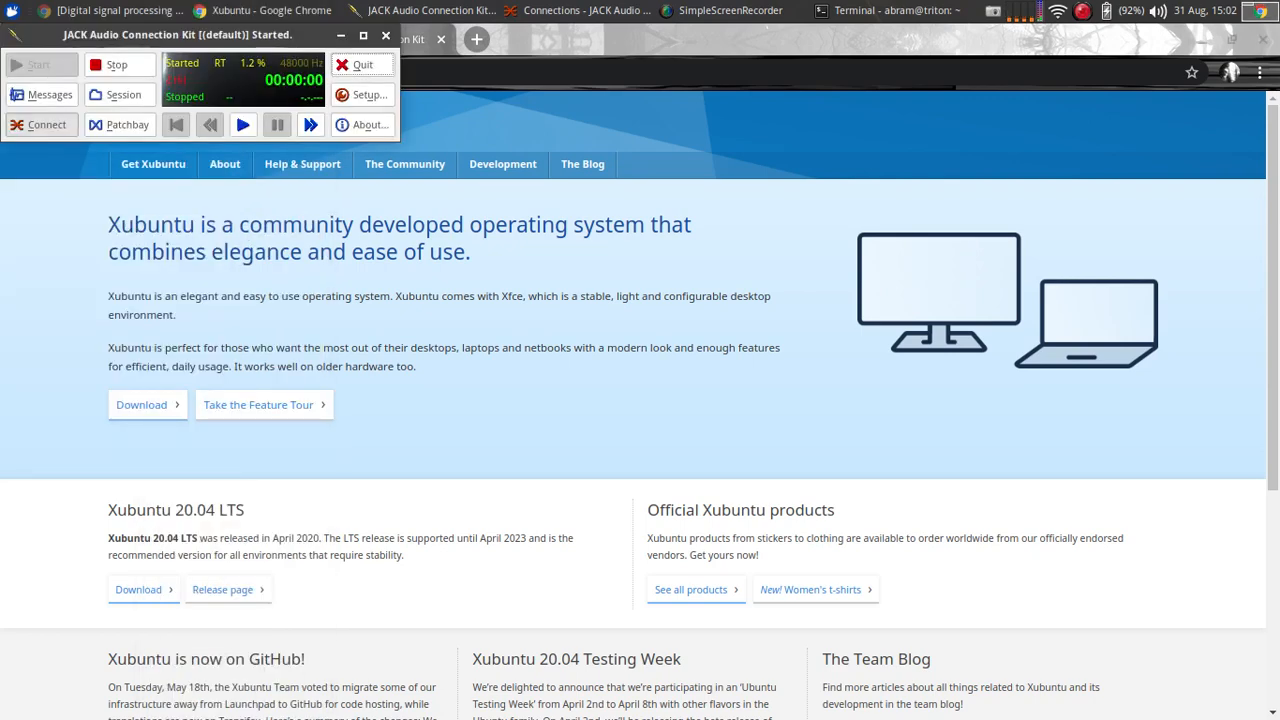
pyautogui.click(45, 124)
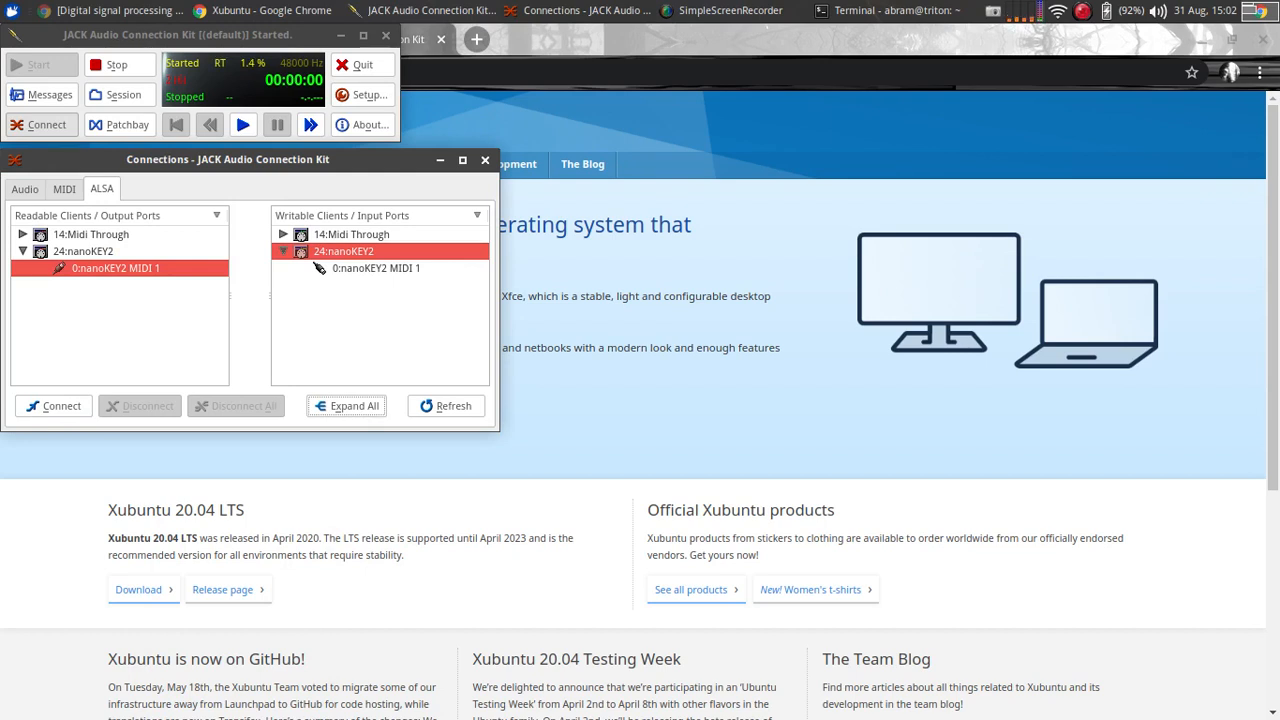
# Show the audio connections in a taller window with the ports of PulseAudio JACK Sink, both PulseAudio JACK Sources and SimpleScreenRecorder expanded.
pyautogui.click(25, 189)
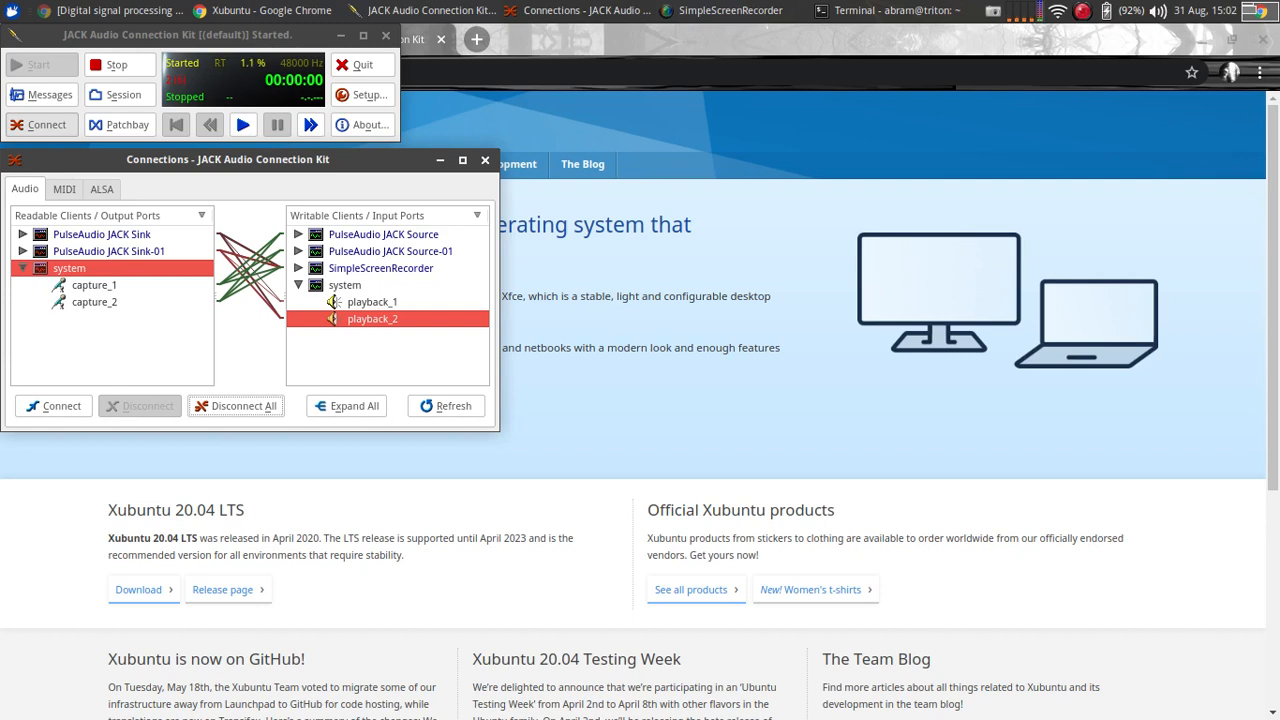
pyautogui.moveTo(250, 430); pyautogui.dragTo(250, 665)
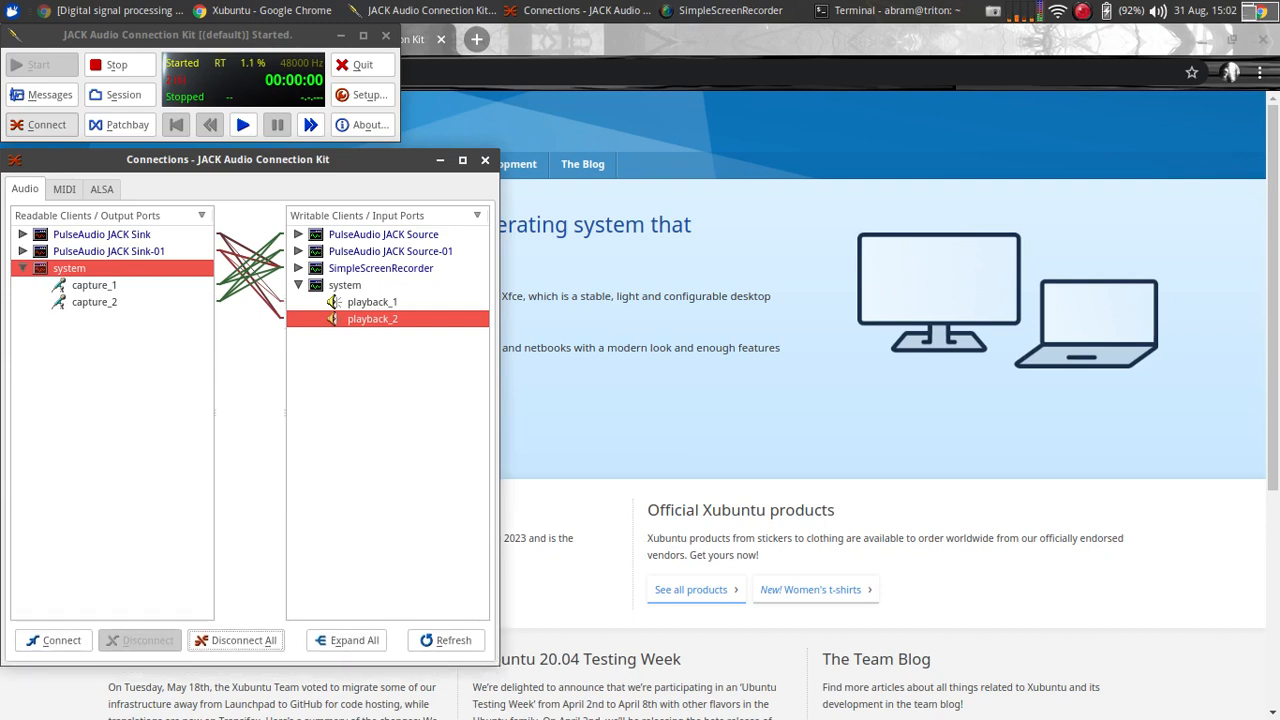
pyautogui.click(22, 234)
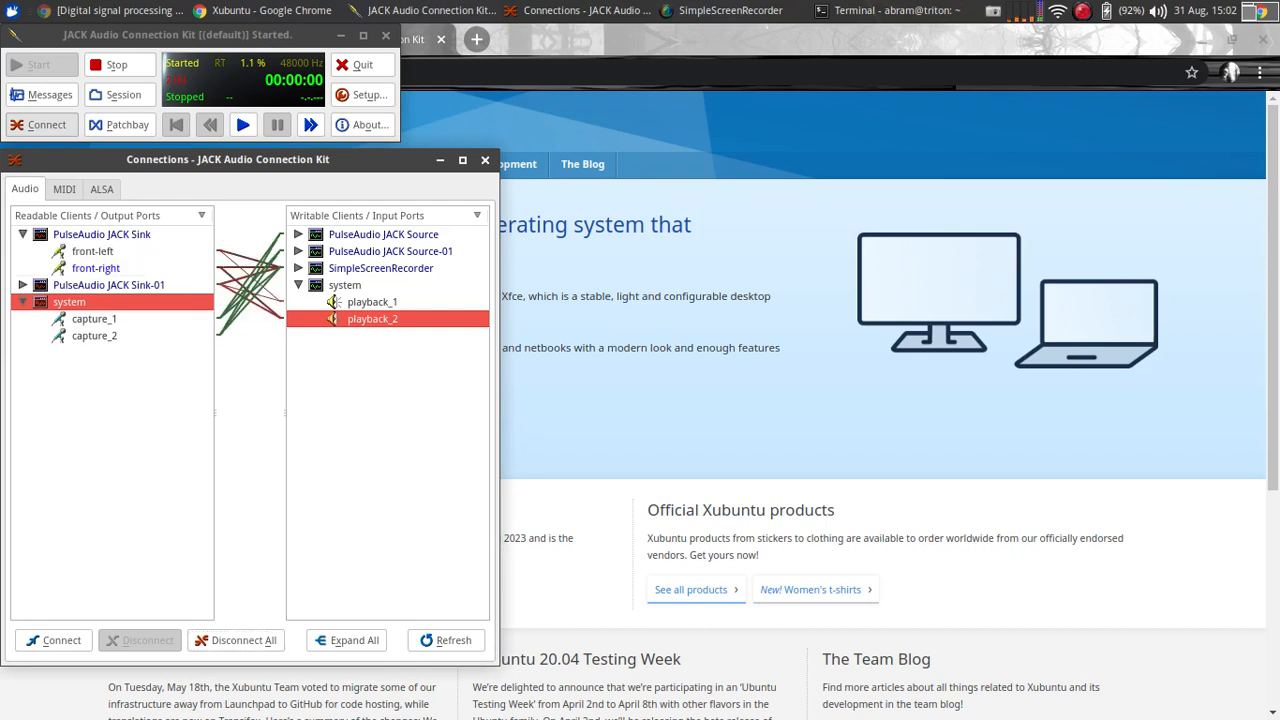
pyautogui.click(297, 234)
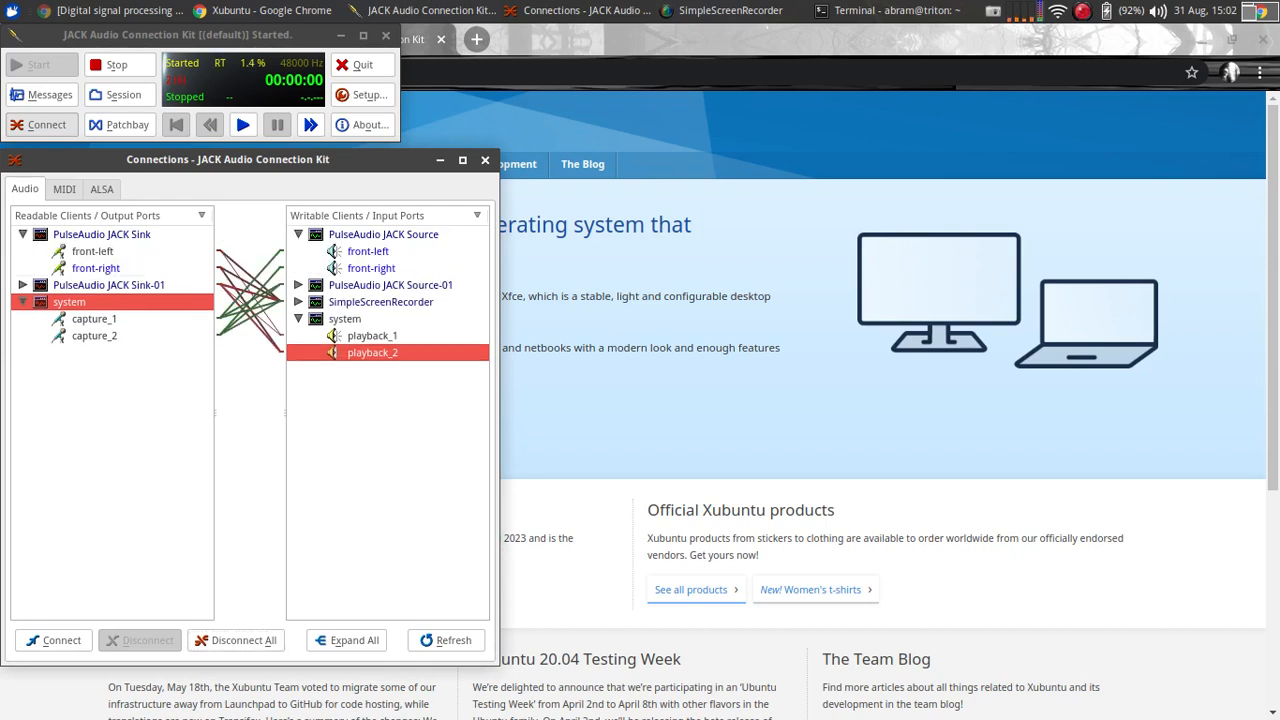
pyautogui.click(297, 285)
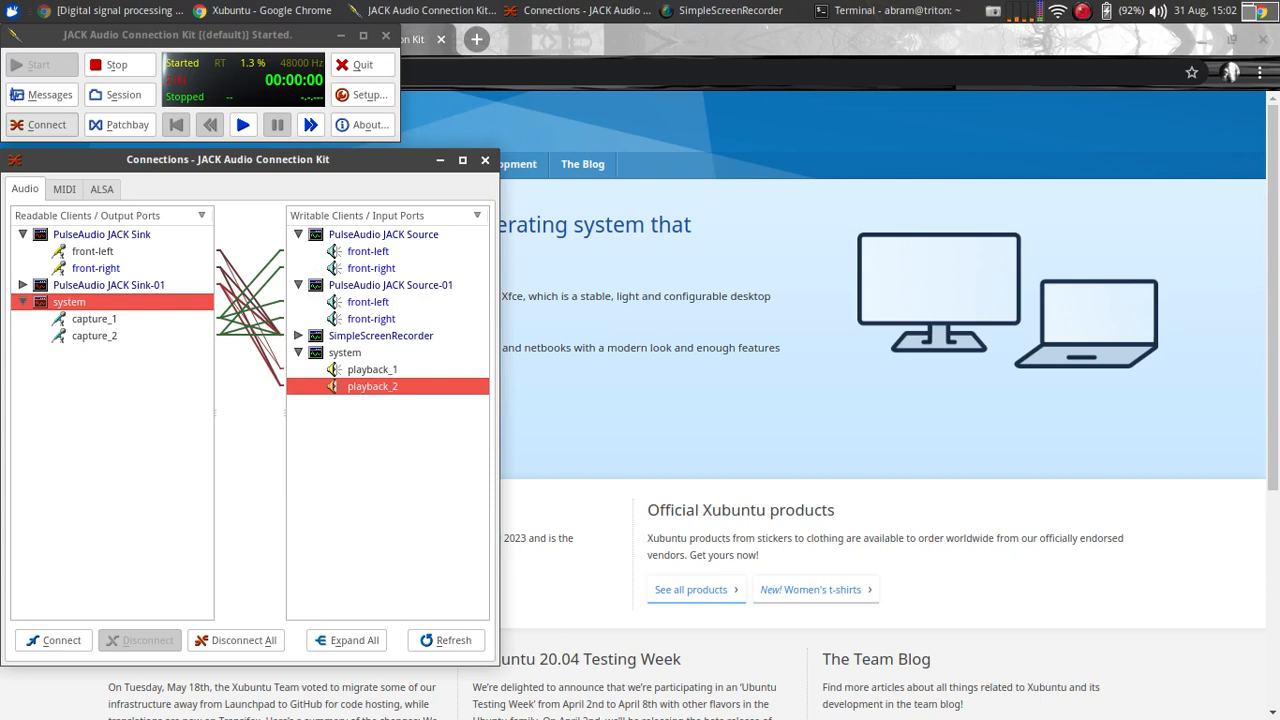
pyautogui.click(297, 335)
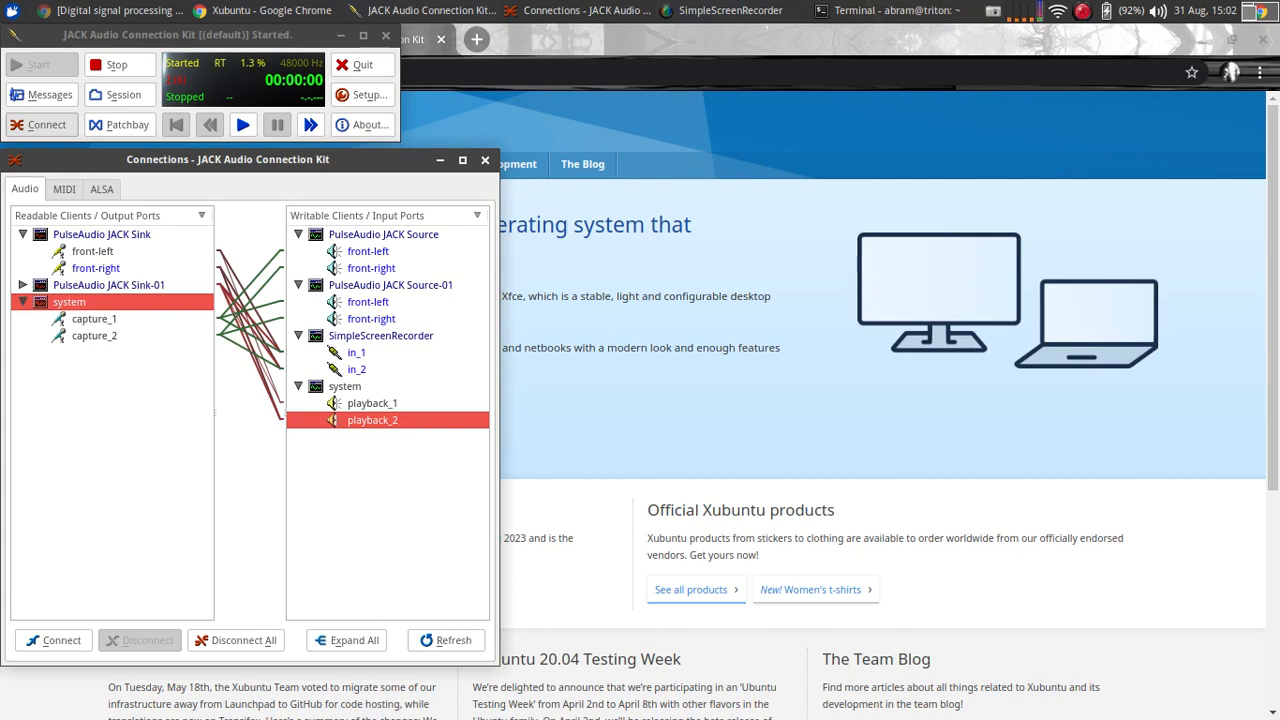
# Examine the connections of system capture_1, capture_2 and SimpleScreenRecorder in_1, and collapse the system and PulseAudio JACK Sink outputs.
pyautogui.click(94, 319)
pyautogui.click(94, 336)
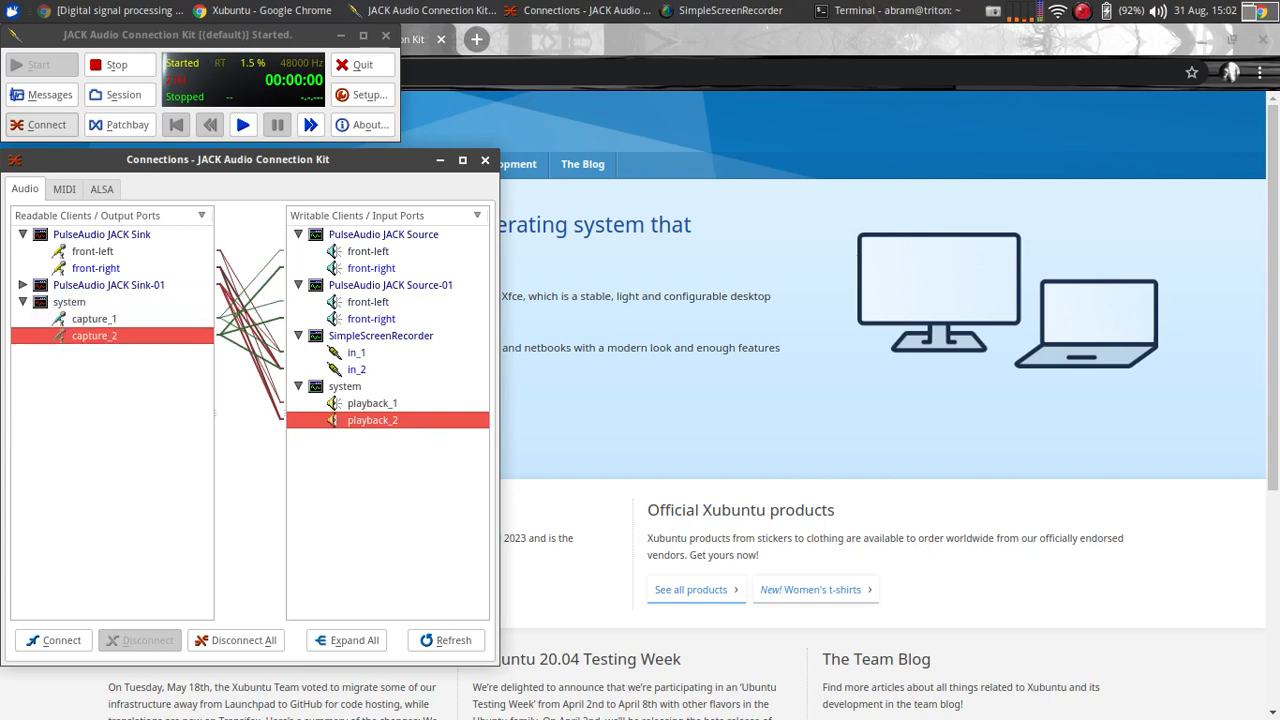
pyautogui.click(94, 319)
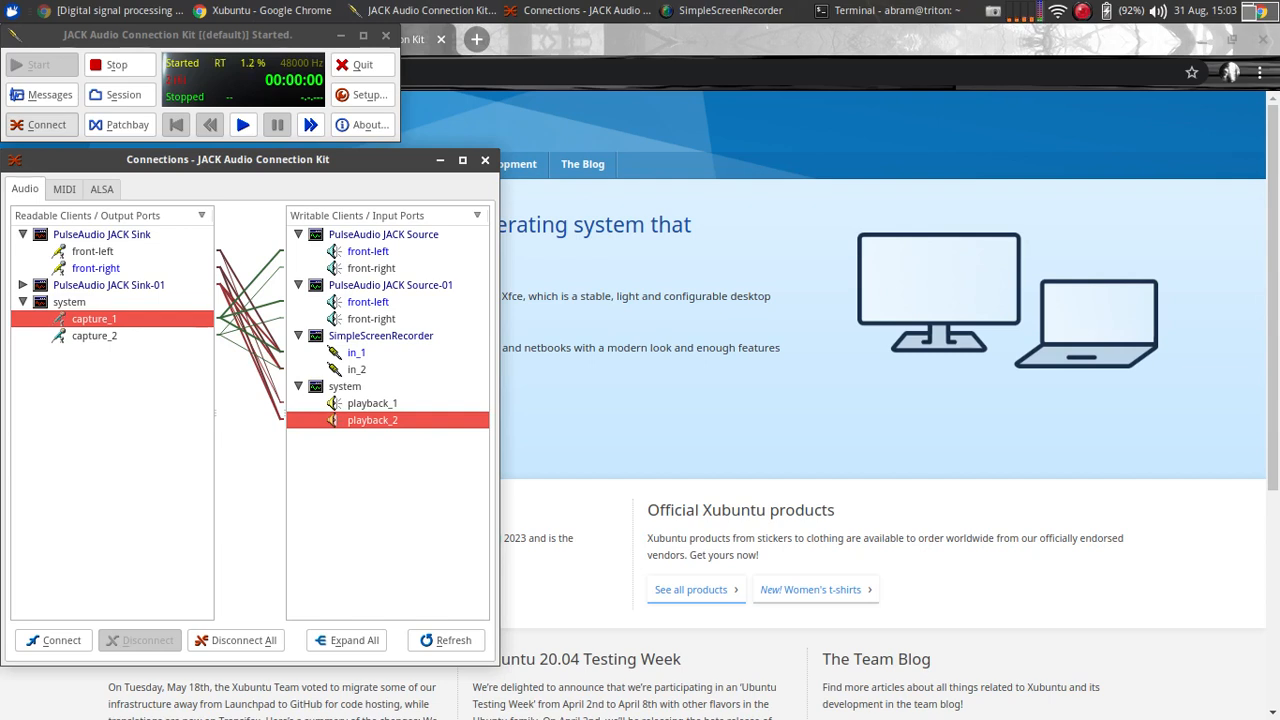
pyautogui.click(356, 352)
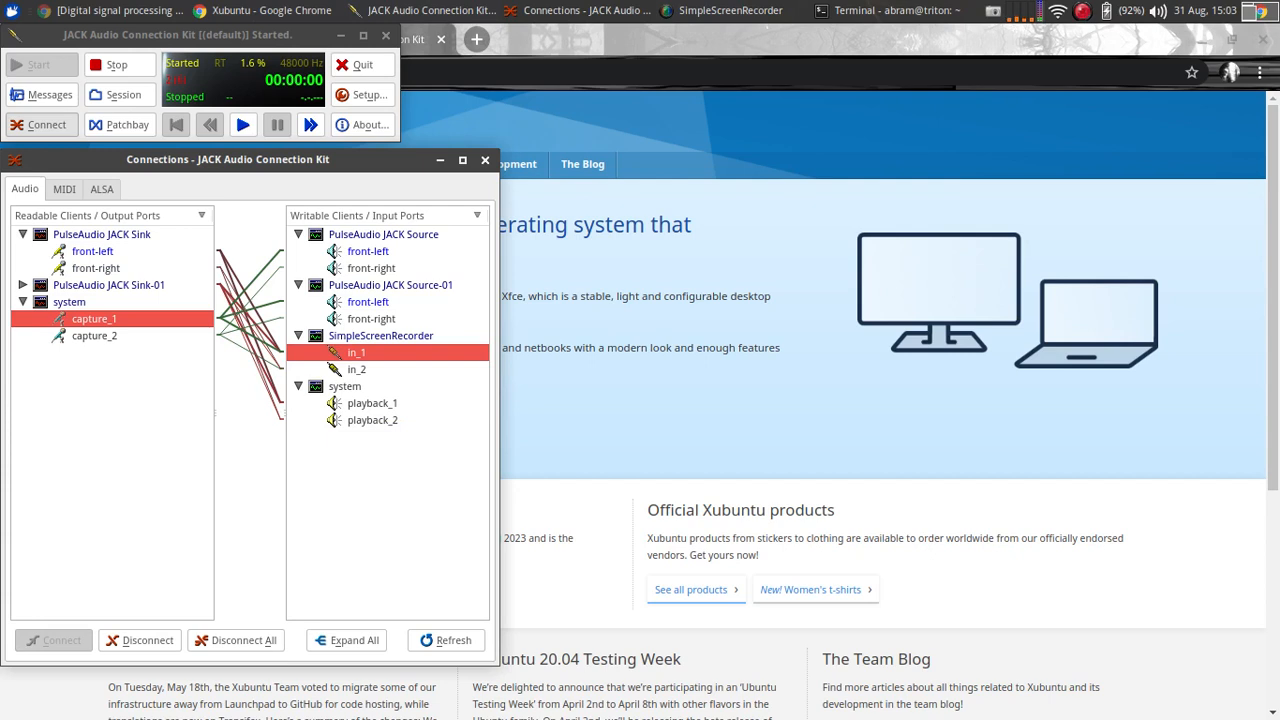
pyautogui.click(94, 335)
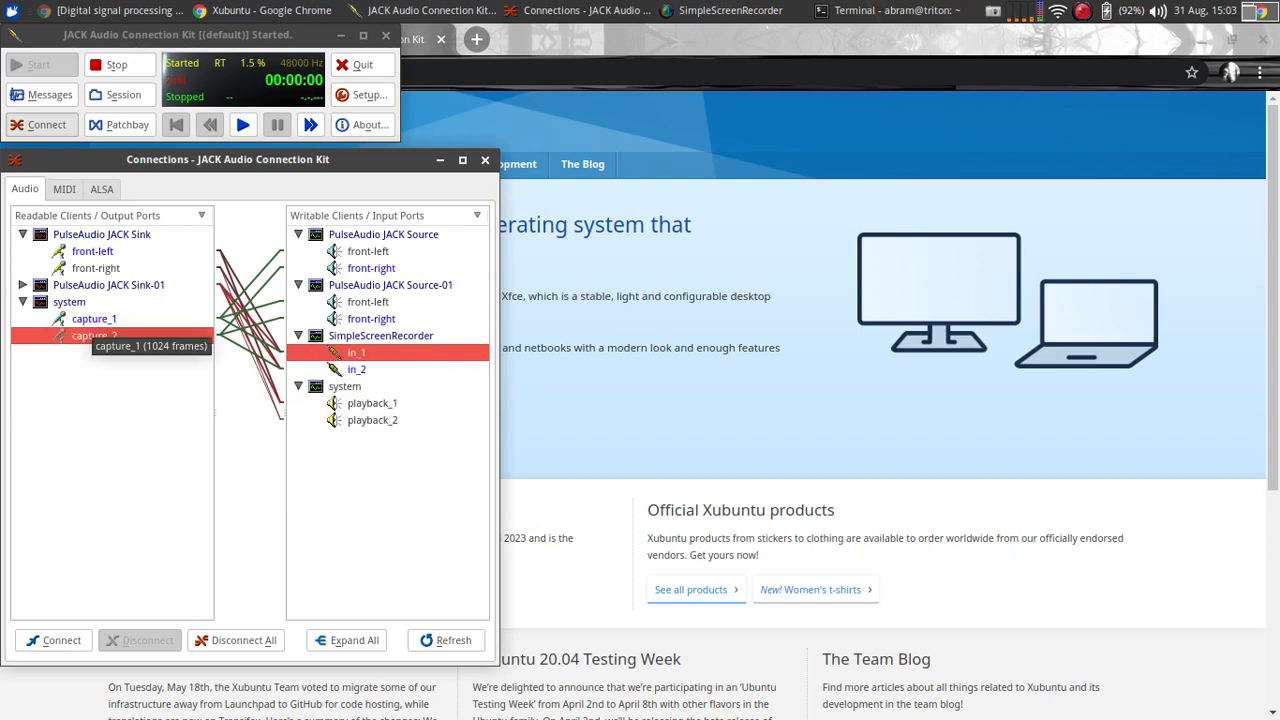
pyautogui.click(94, 318)
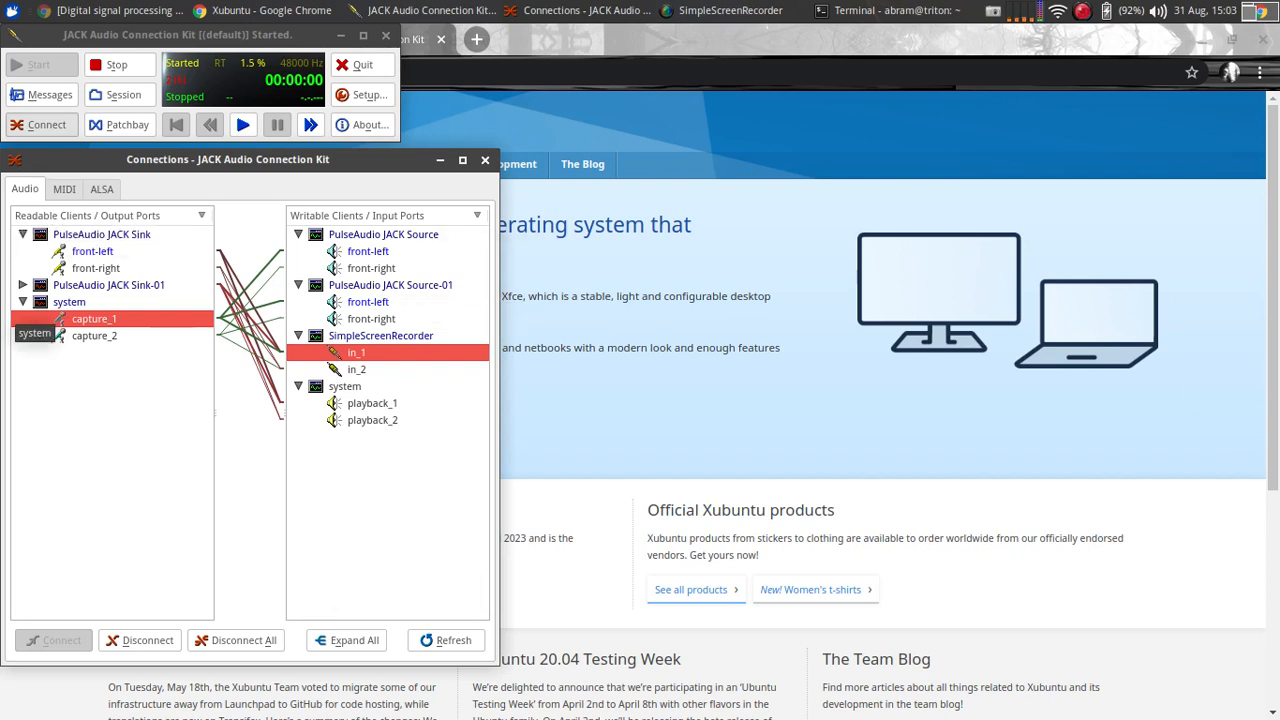
pyautogui.click(22, 301)
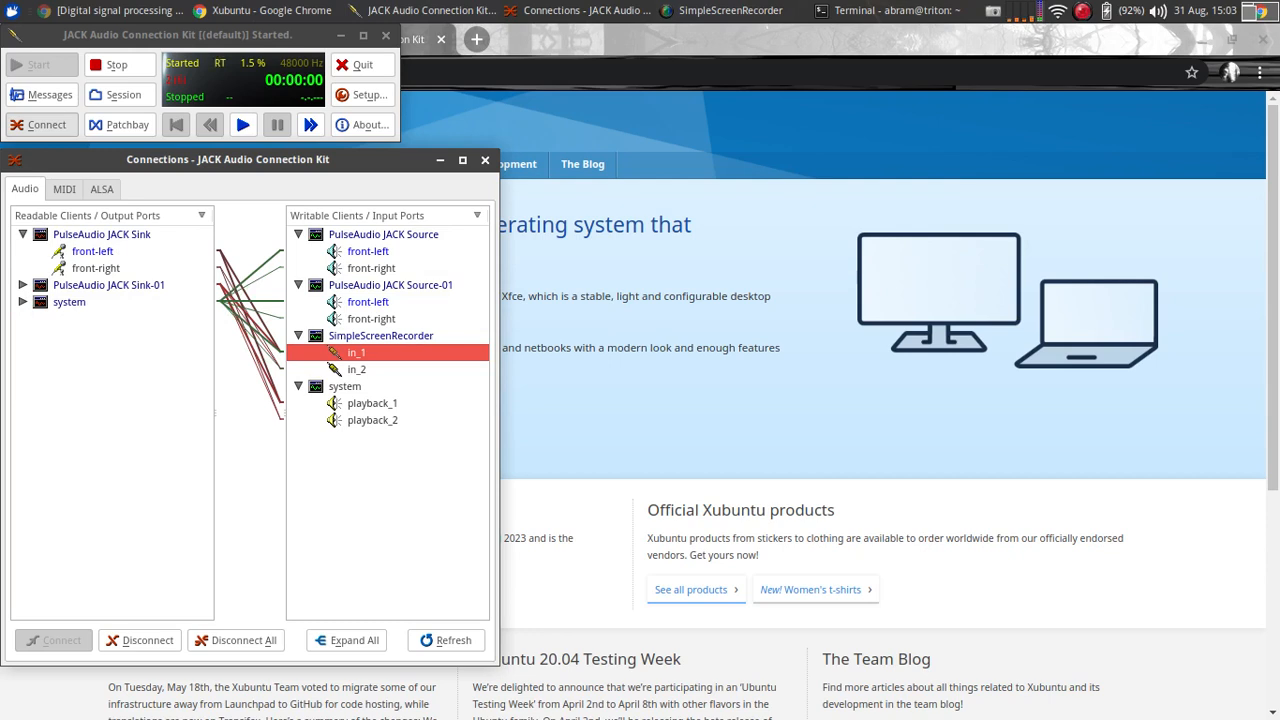
pyautogui.click(22, 234)
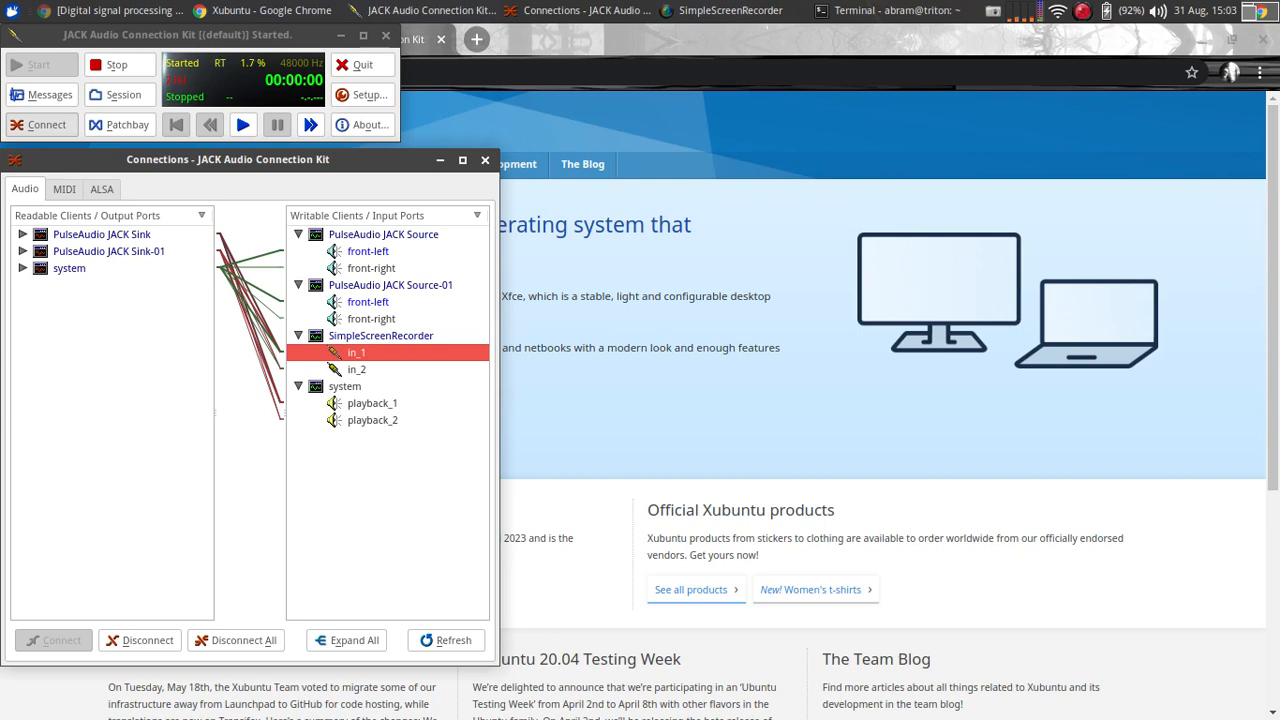
# Show the ALSA connections and collapse the nanoKEY2 client among the input ports.
pyautogui.click(64, 189)
pyautogui.click(101, 189)
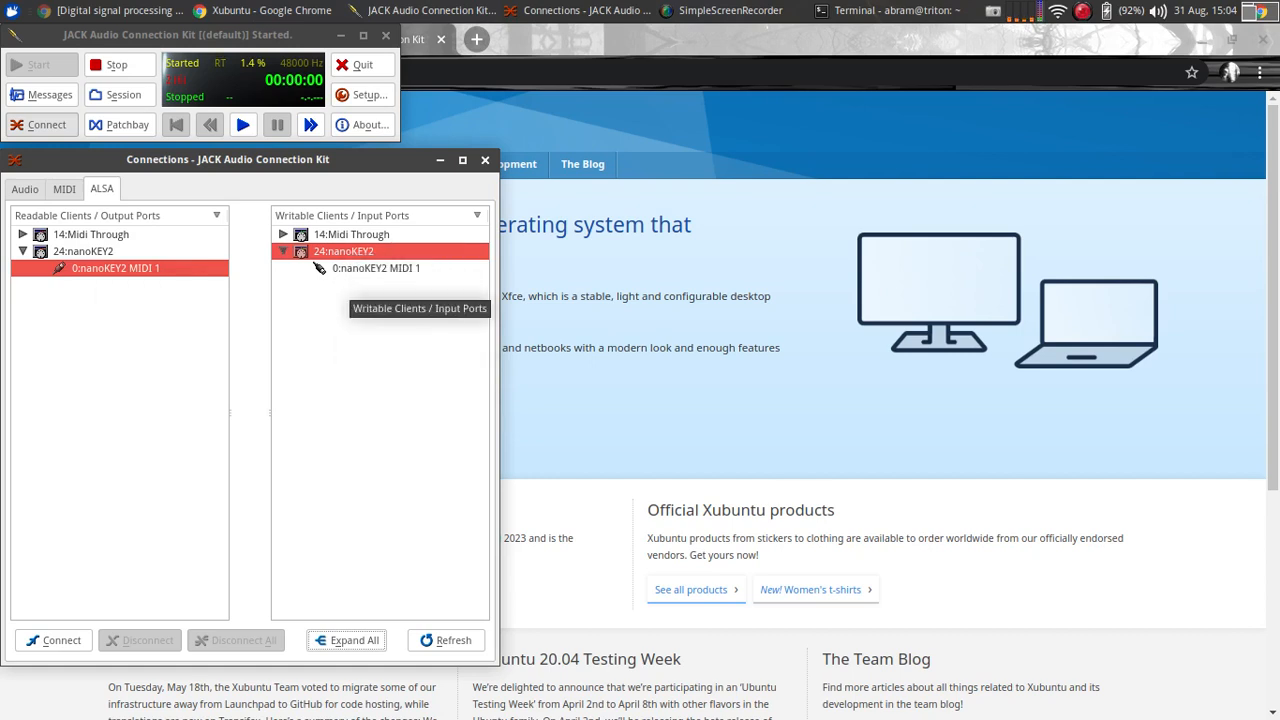
pyautogui.click(284, 251)
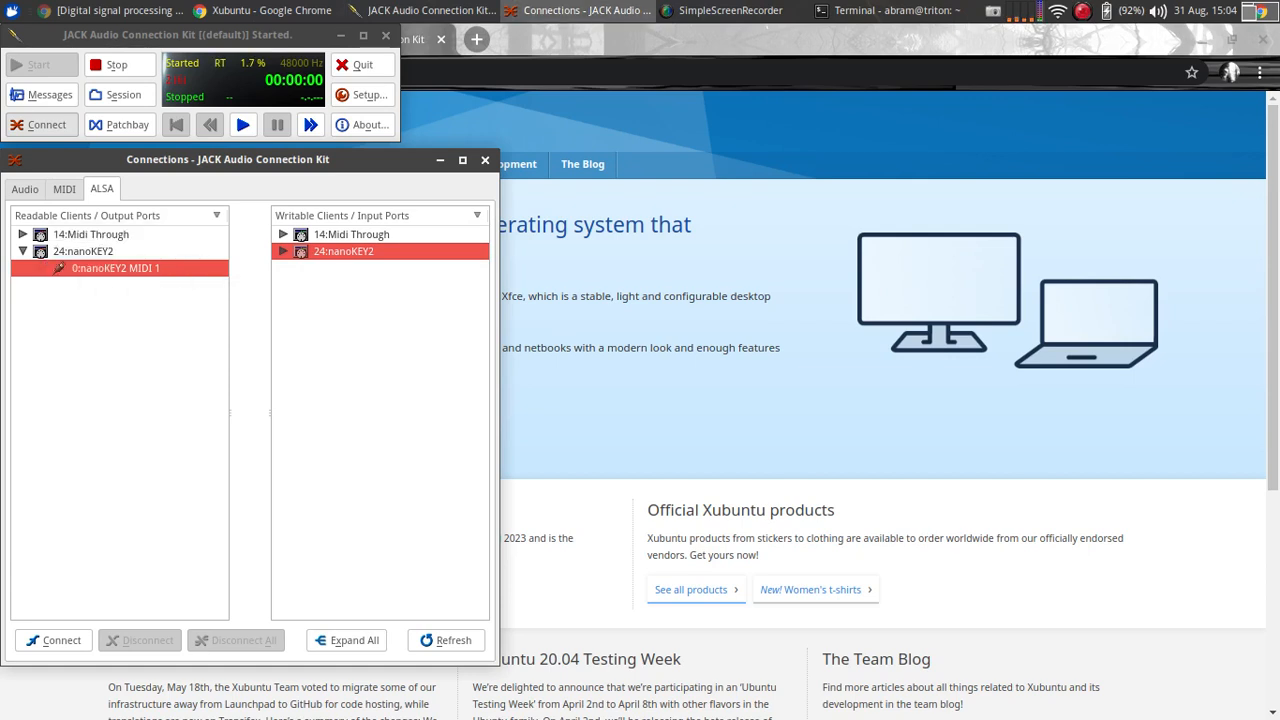
# Try to install synthv1 from a new terminal with sudo apt install synthv1, abort the command and close the terminal.
pyautogui.click(12, 11)
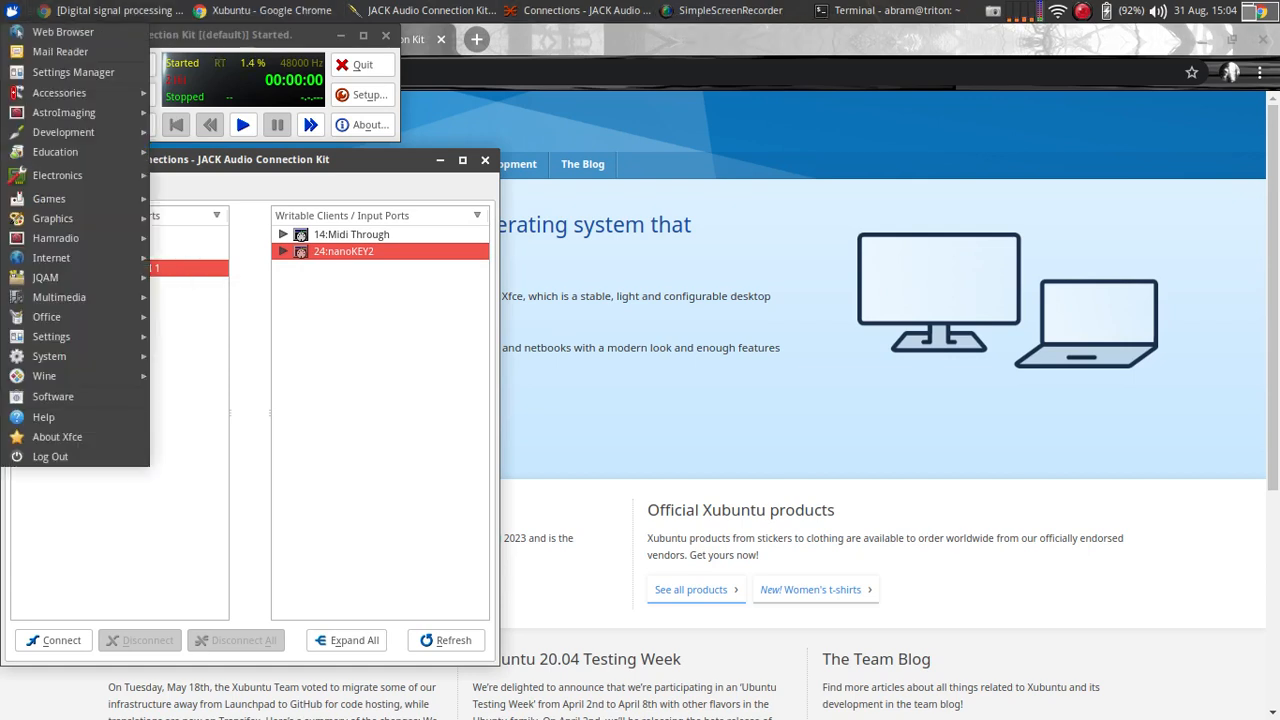
pyautogui.moveTo(60, 317)
pyautogui.moveTo(60, 92)
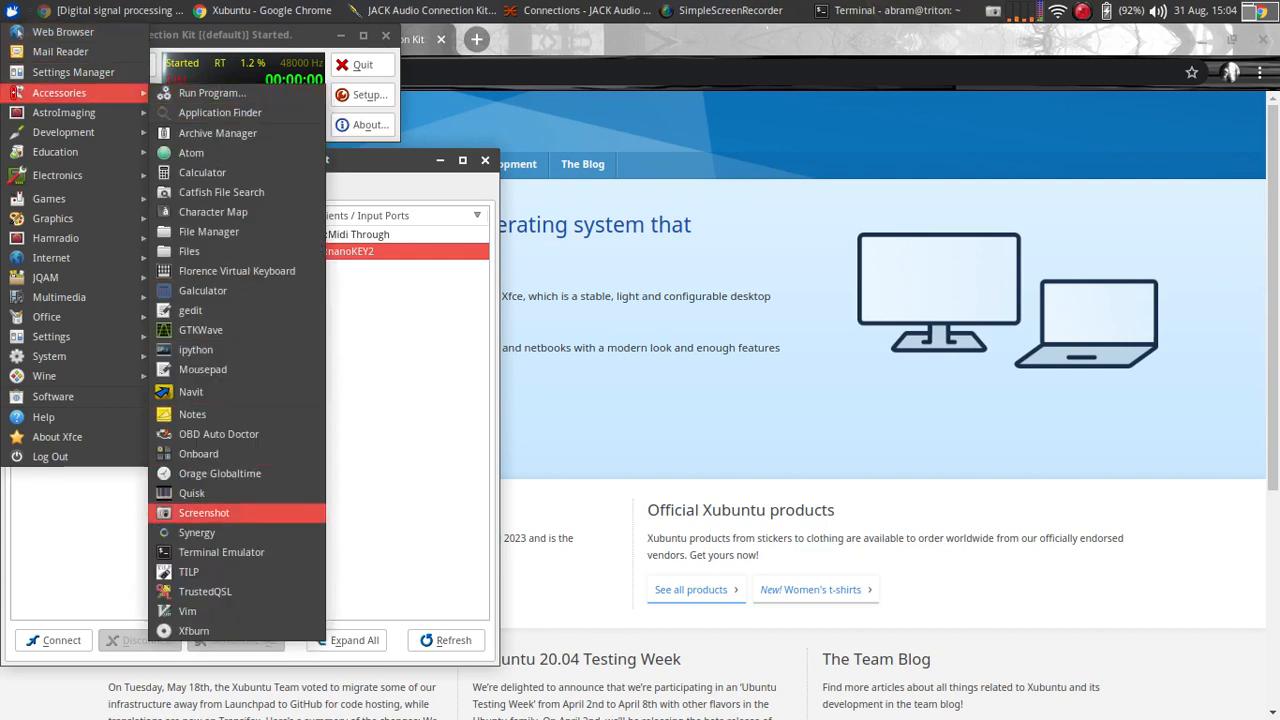
pyautogui.click(221, 552)
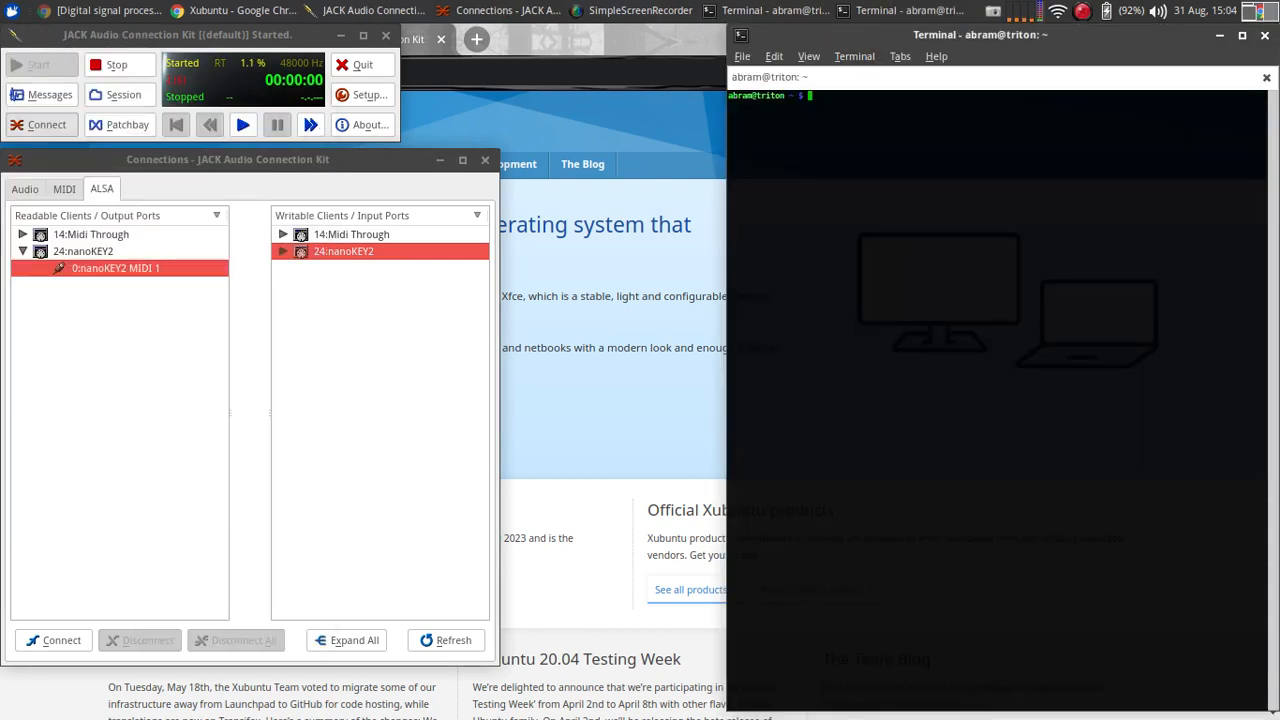
pyautogui.write('sudo')
pyautogui.write('apt install synthv1')
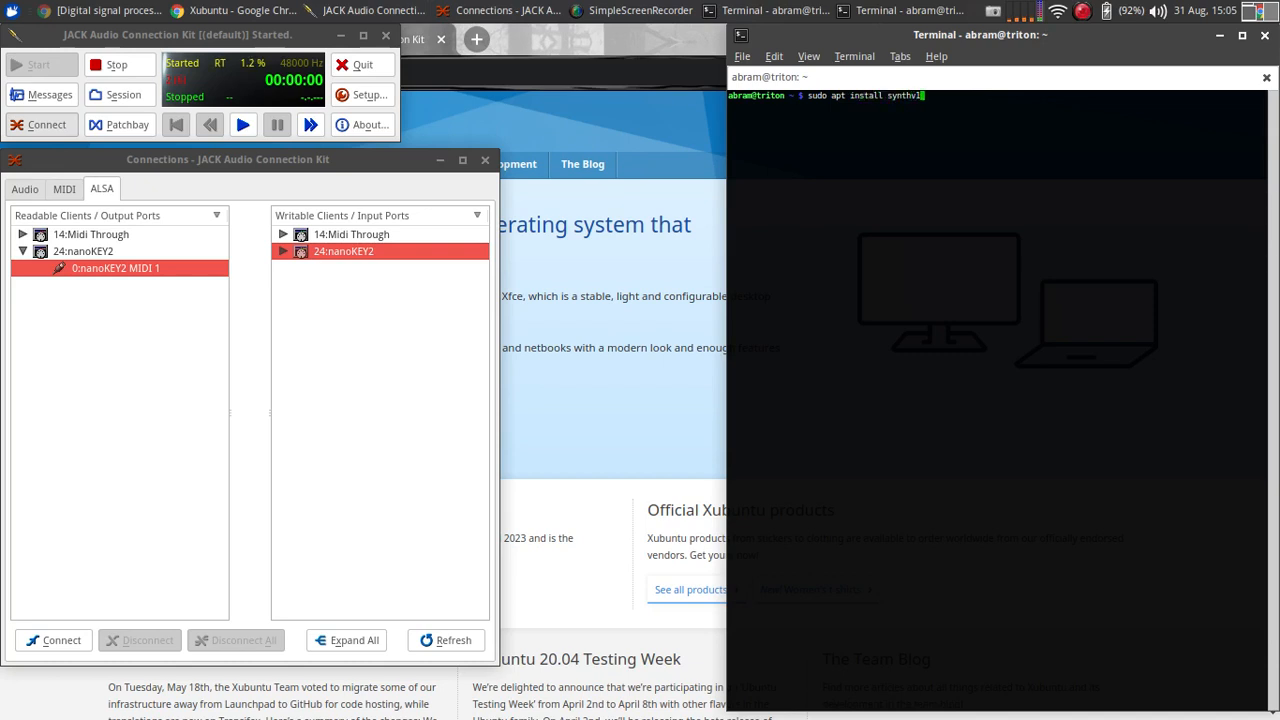
pyautogui.press('Return')
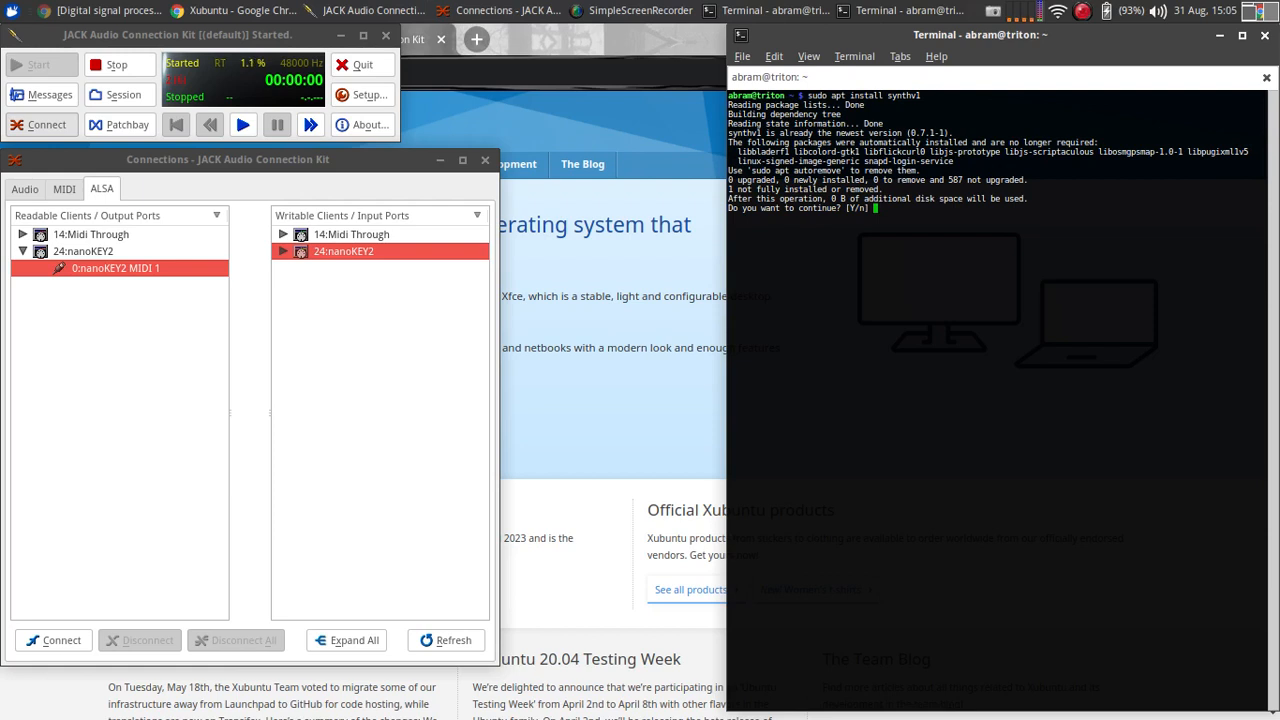
pyautogui.hotkey('ctrl', 'c')
pyautogui.click(1264, 35)
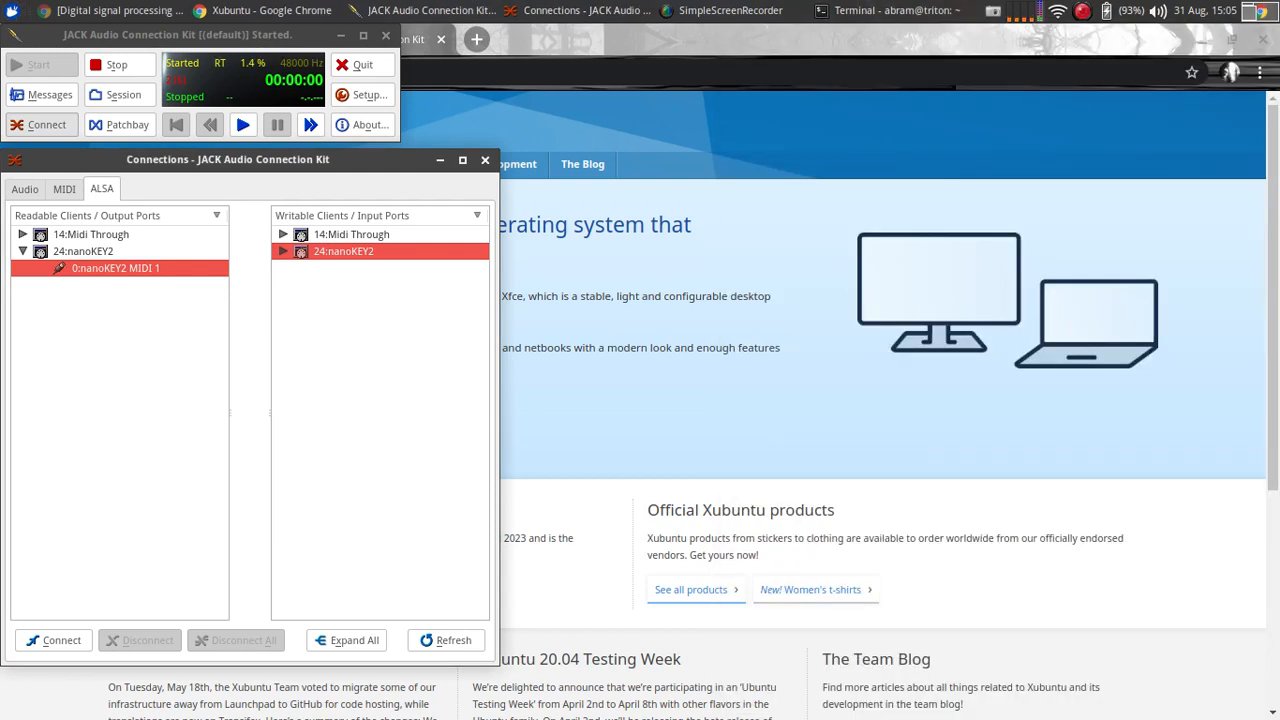
# Launch the synthv1 synthesizer from the multimedia applications and show its Synth 1 settings.
pyautogui.click(11, 11)
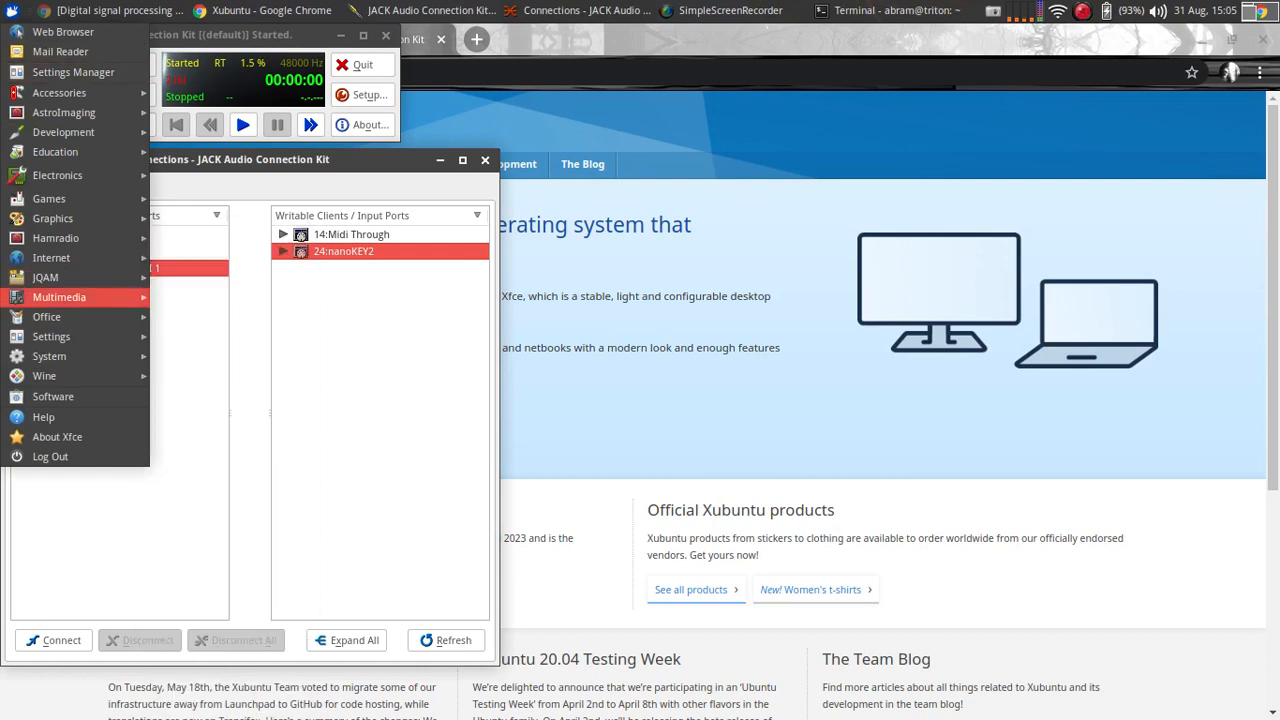
pyautogui.moveTo(59, 297)
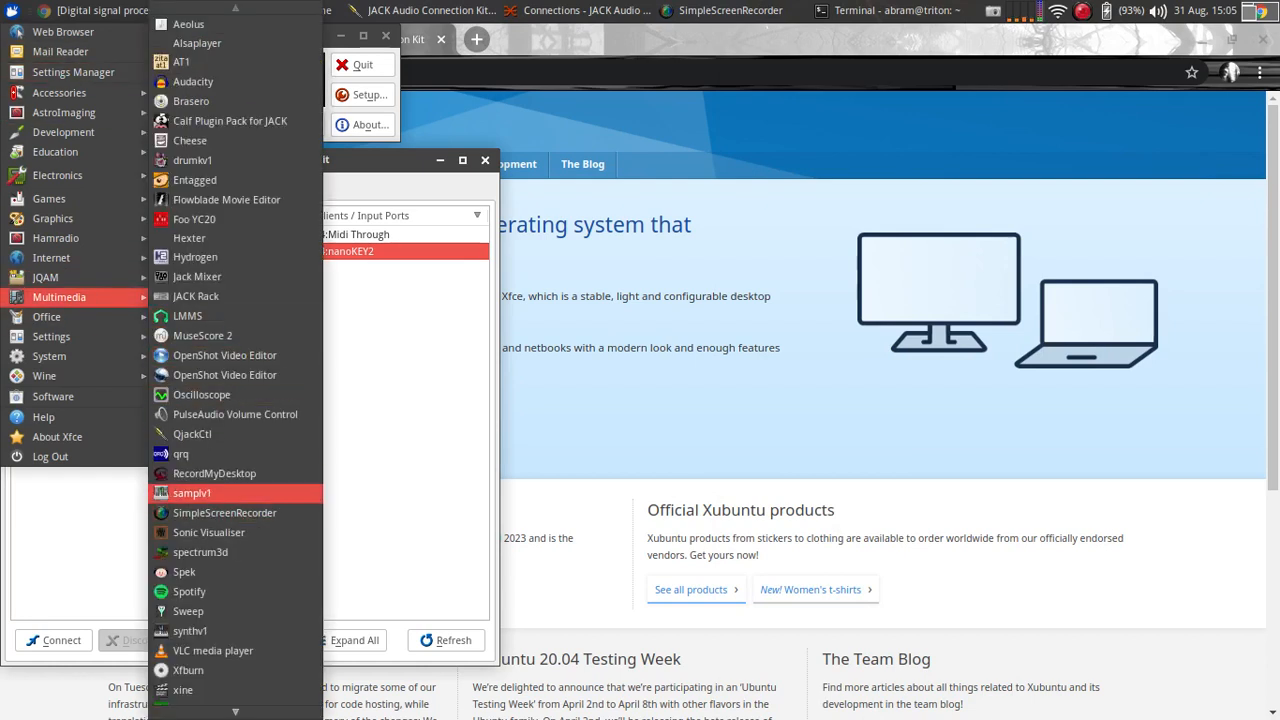
pyautogui.press('Down')
pyautogui.press('Down')
pyautogui.press('Return')
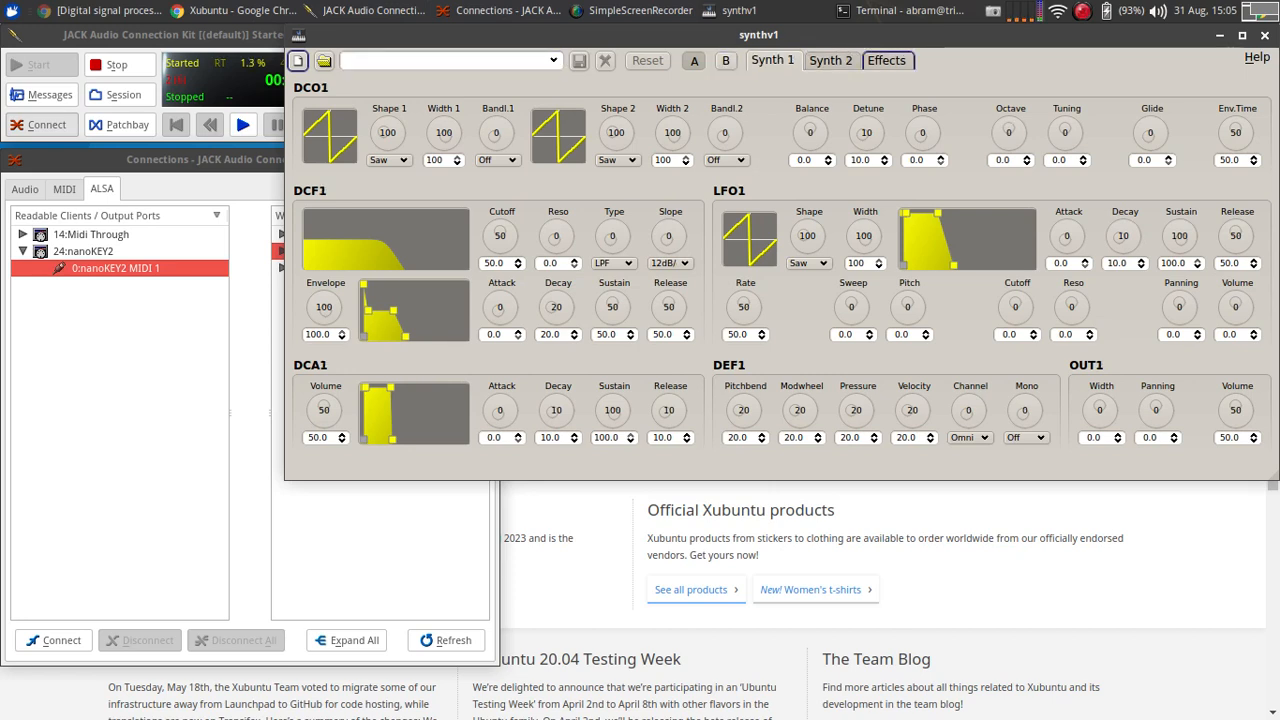
pyautogui.click(886, 61)
pyautogui.click(772, 60)
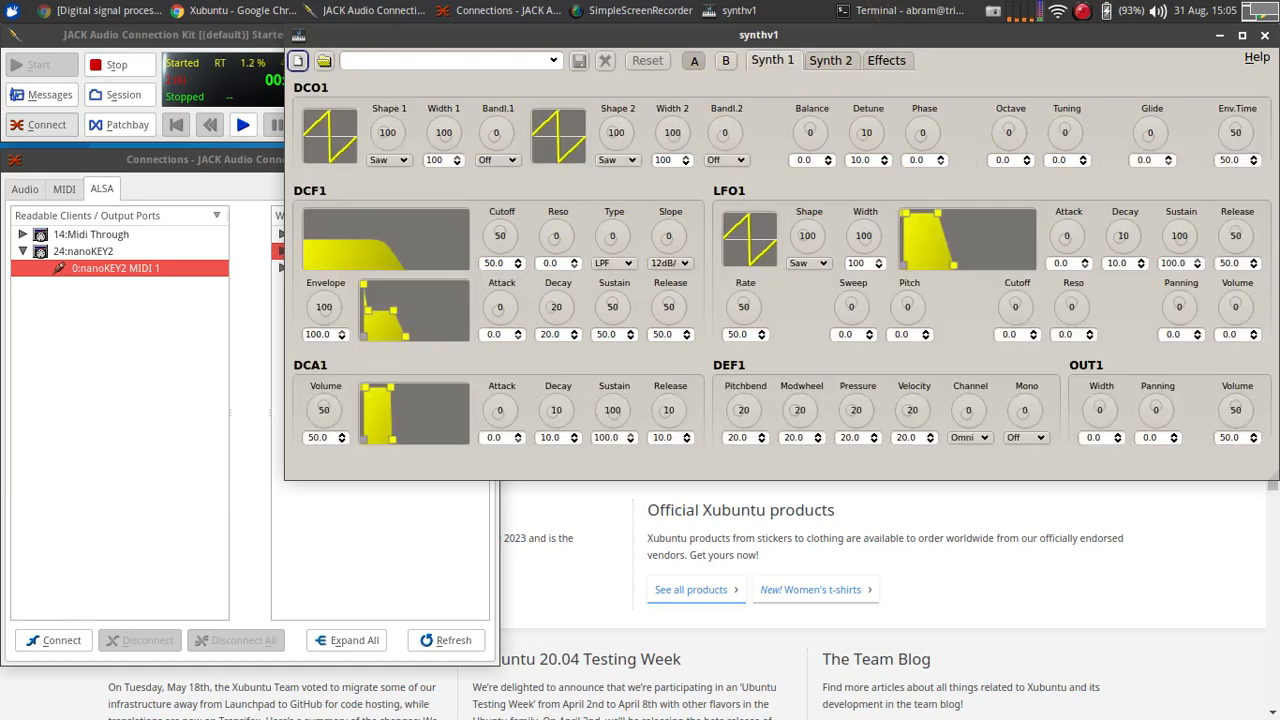
# Connect the nanoKEY2 MIDI 1 output to the synthv1 input port in QjackCtl's ALSA connections.
pyautogui.click(200, 160)
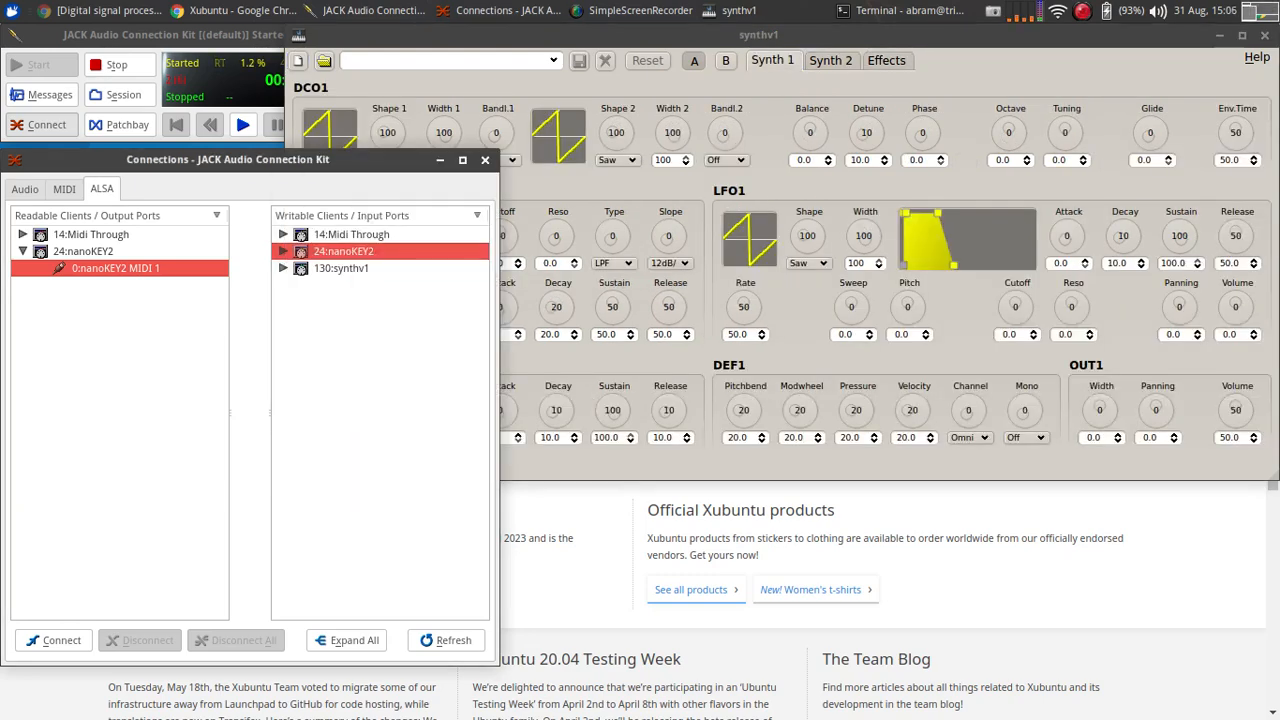
pyautogui.click(283, 268)
pyautogui.click(335, 285)
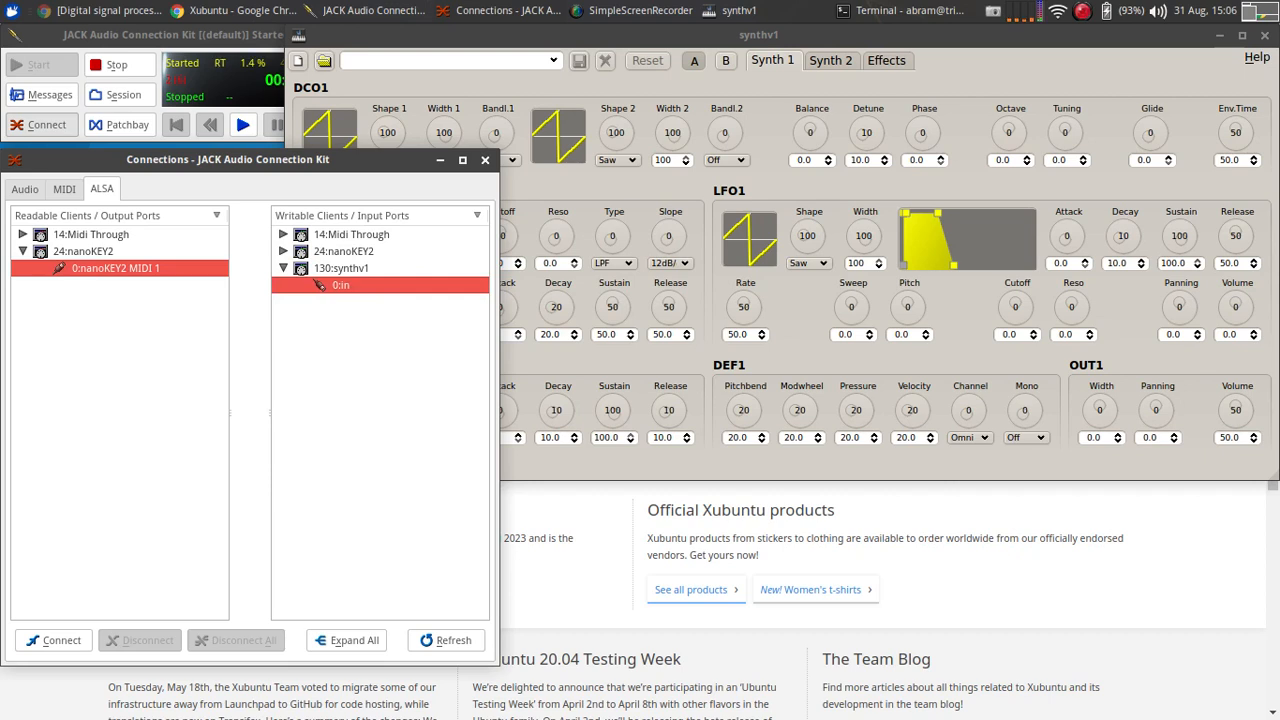
pyautogui.hotkey('alt', 'c')
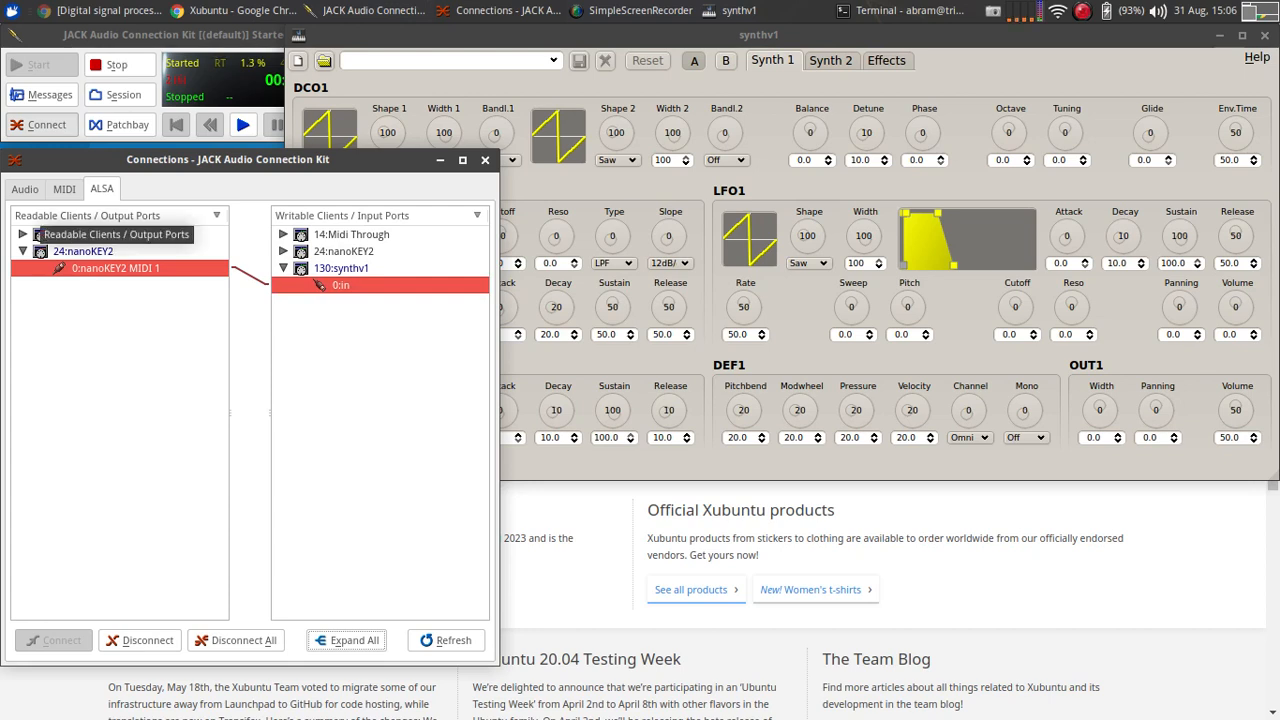
# Connect synthv1 out_1 to system playback_1 in the audio connections.
pyautogui.click(25, 189)
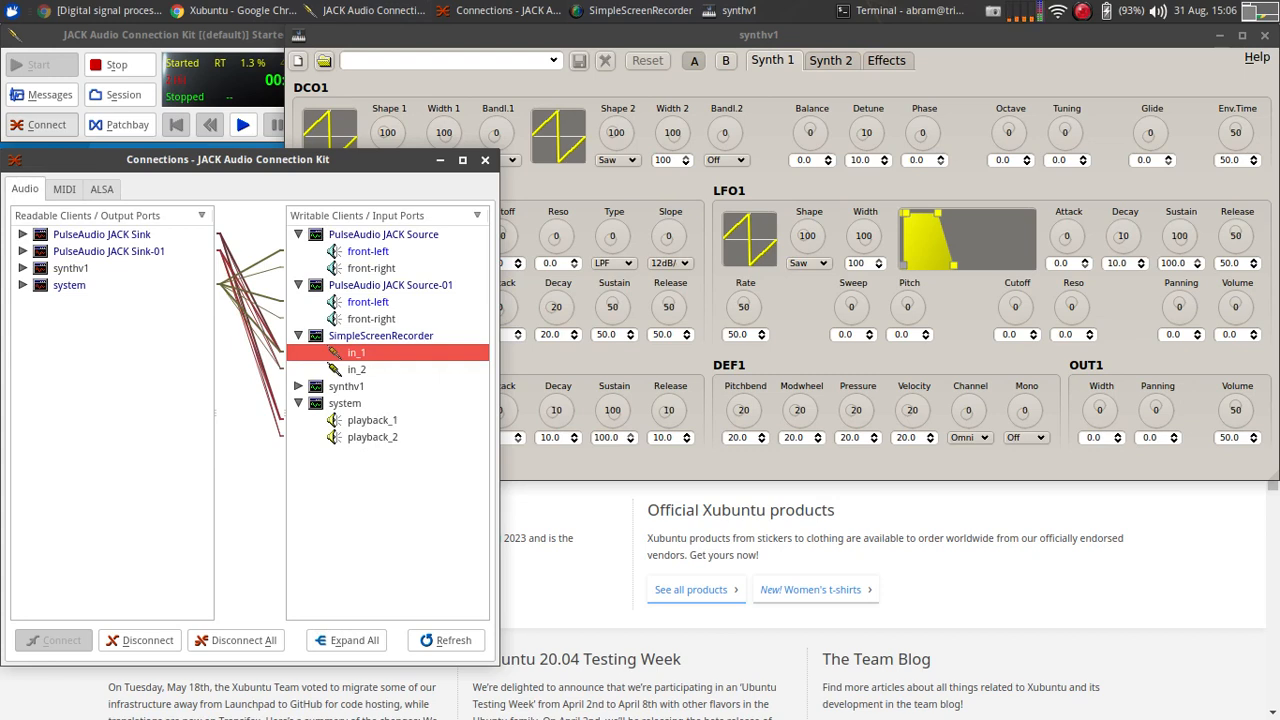
pyautogui.click(22, 268)
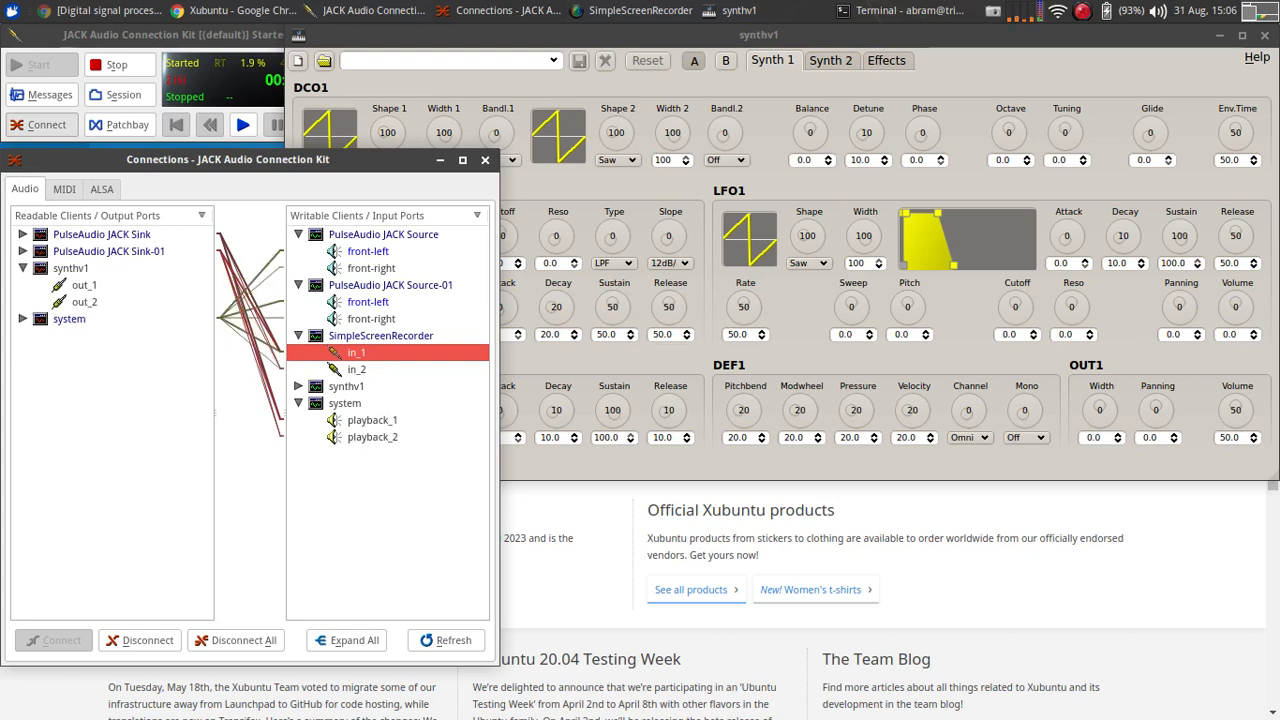
pyautogui.click(84, 285)
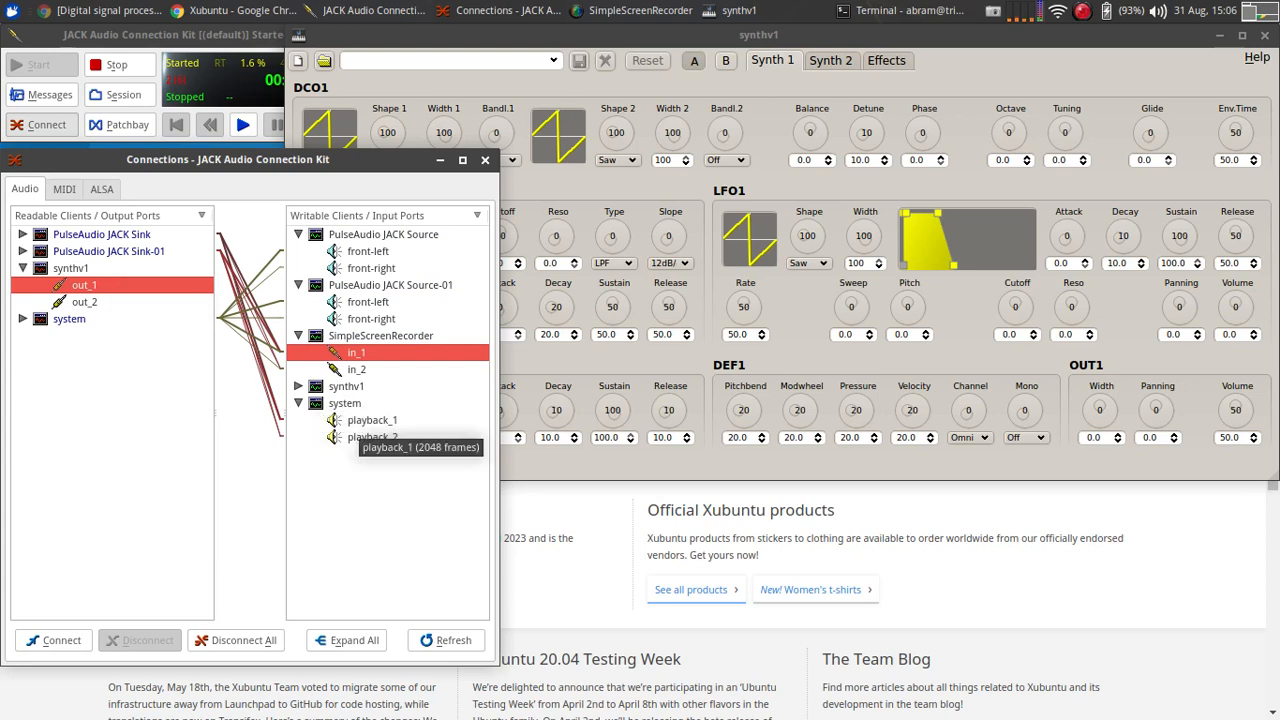
pyautogui.click(365, 420)
pyautogui.click(54, 640)
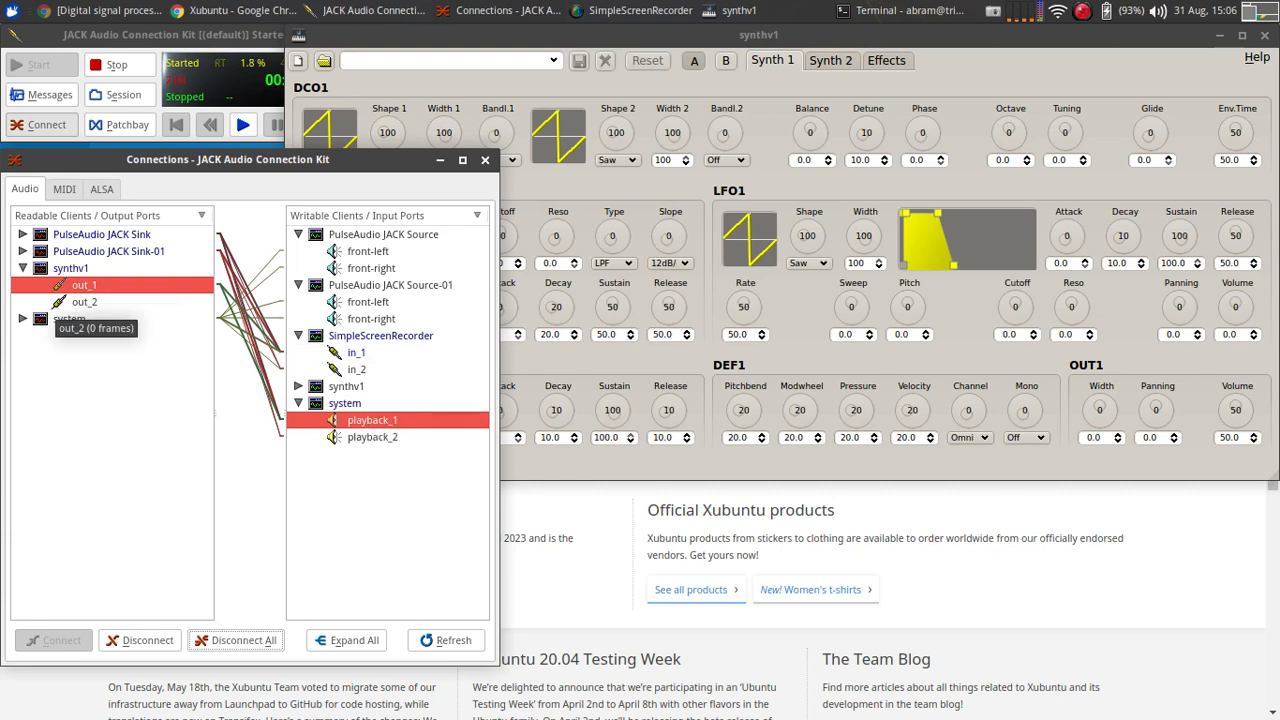
# Connect synthv1 out_2 to system playback_2 and check the connections of SimpleScreenRecorder in_2.
pyautogui.click(84, 302)
pyautogui.click(372, 437)
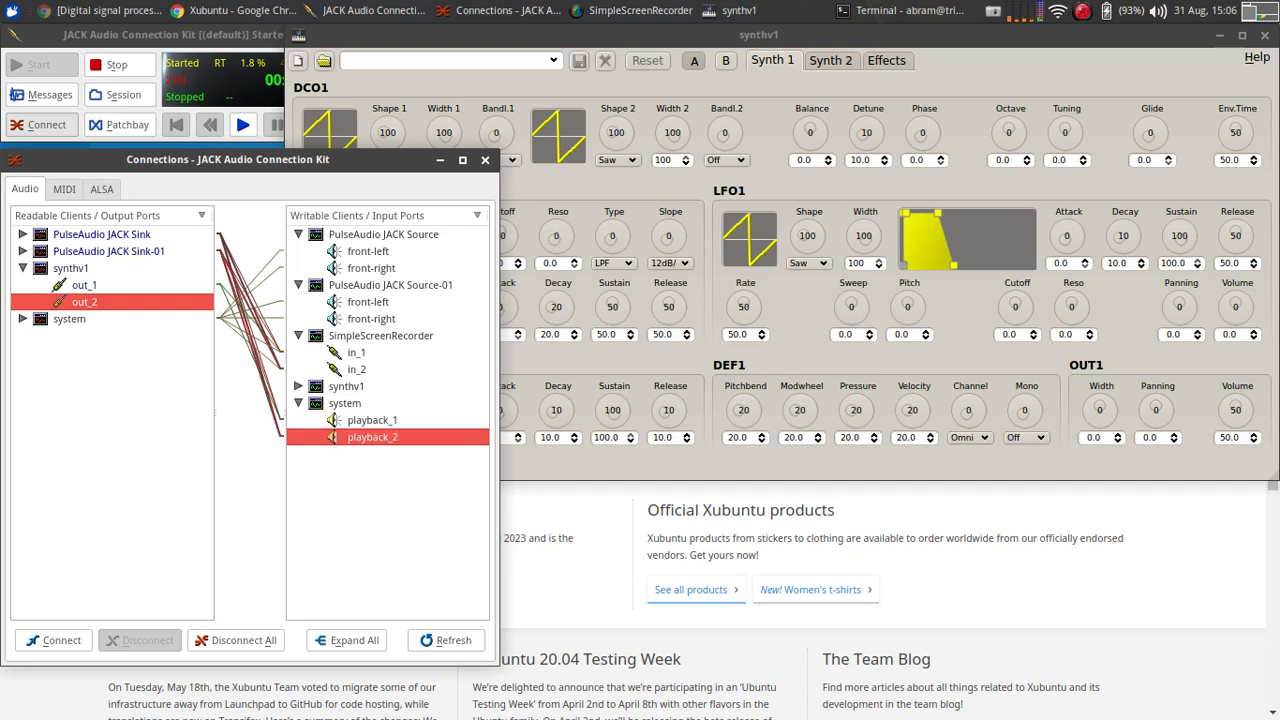
pyautogui.click(54, 640)
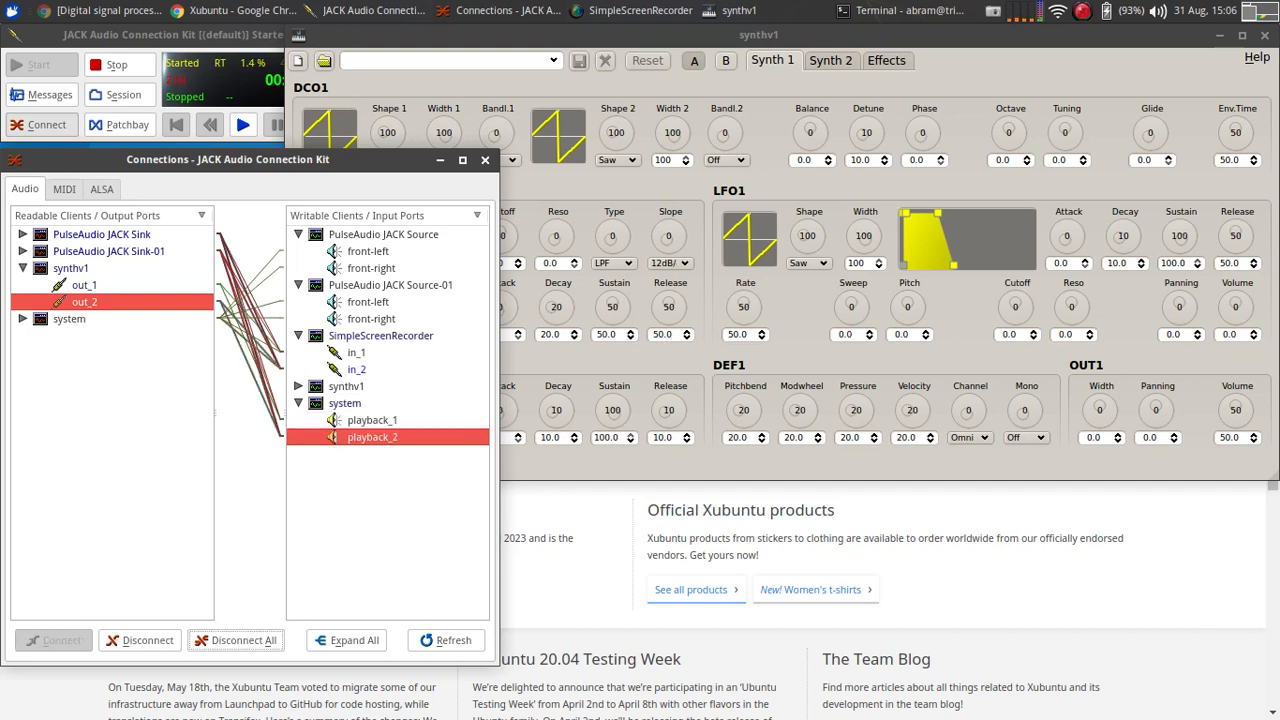
pyautogui.click(357, 370)
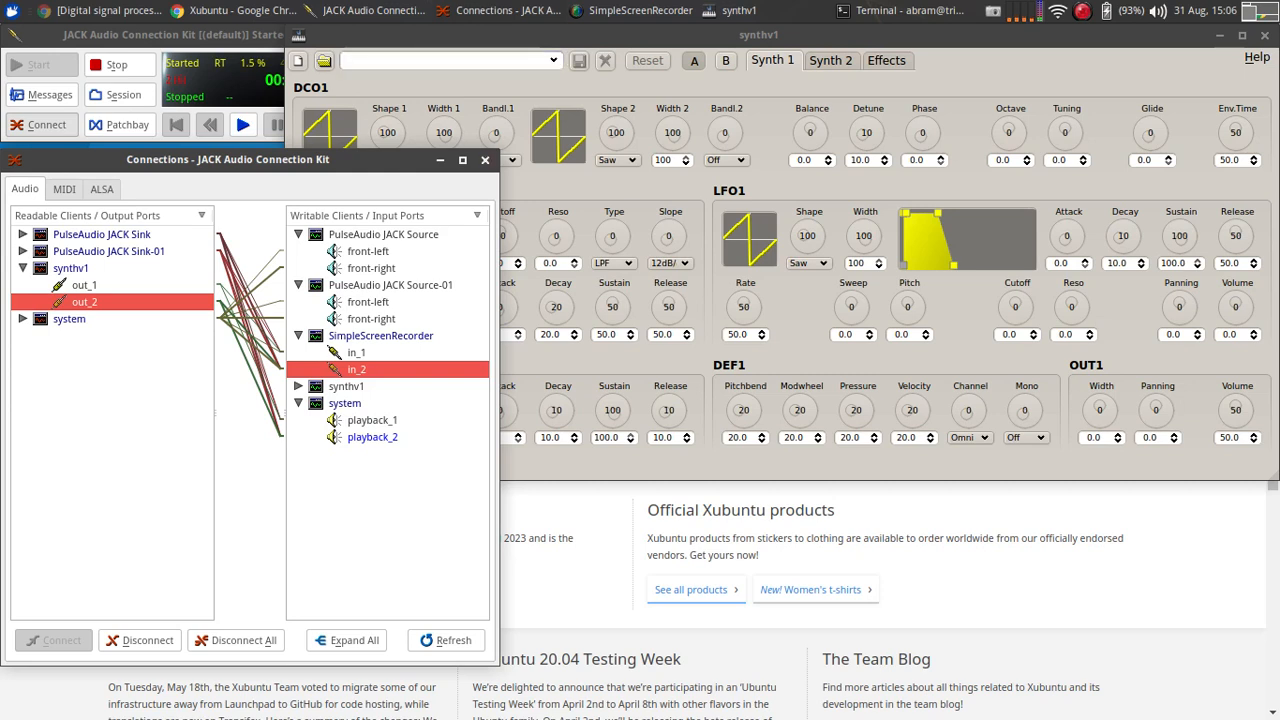
# In synthv1, set the DCO1 wave Shape 1 to Pulse and Shape 2 to Sine.
pyautogui.click(297, 60)
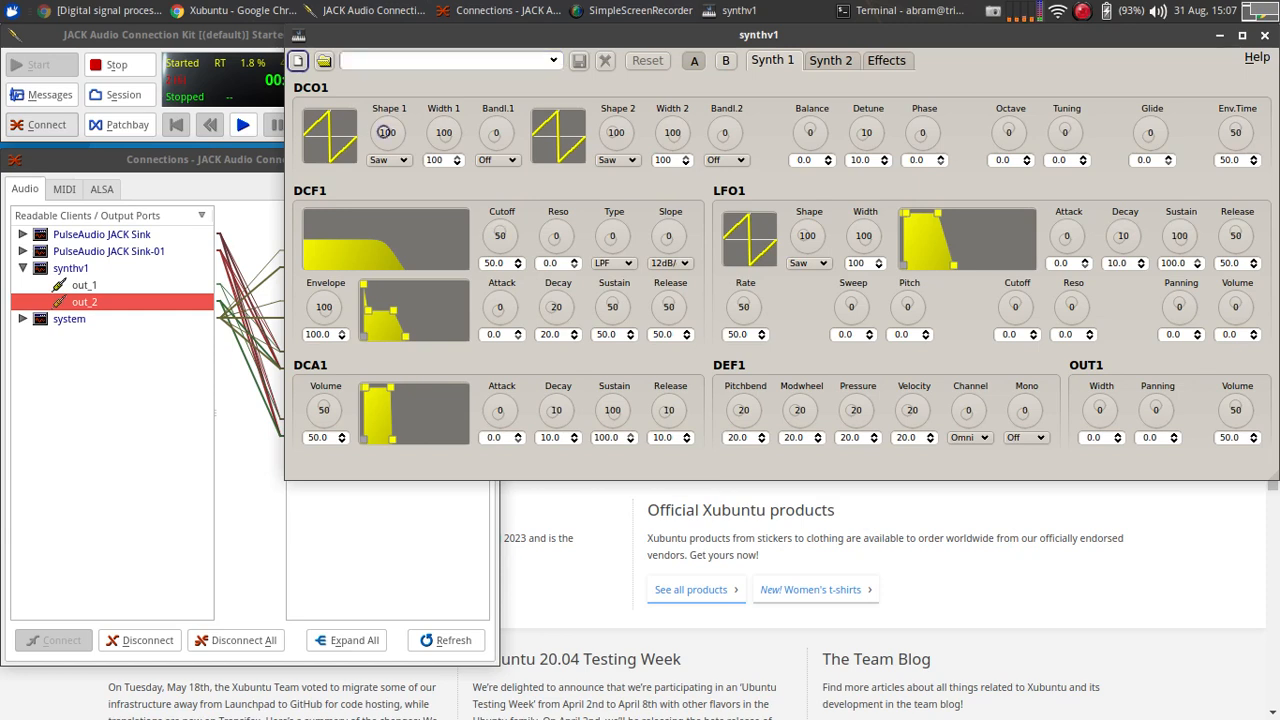
pyautogui.click(389, 160)
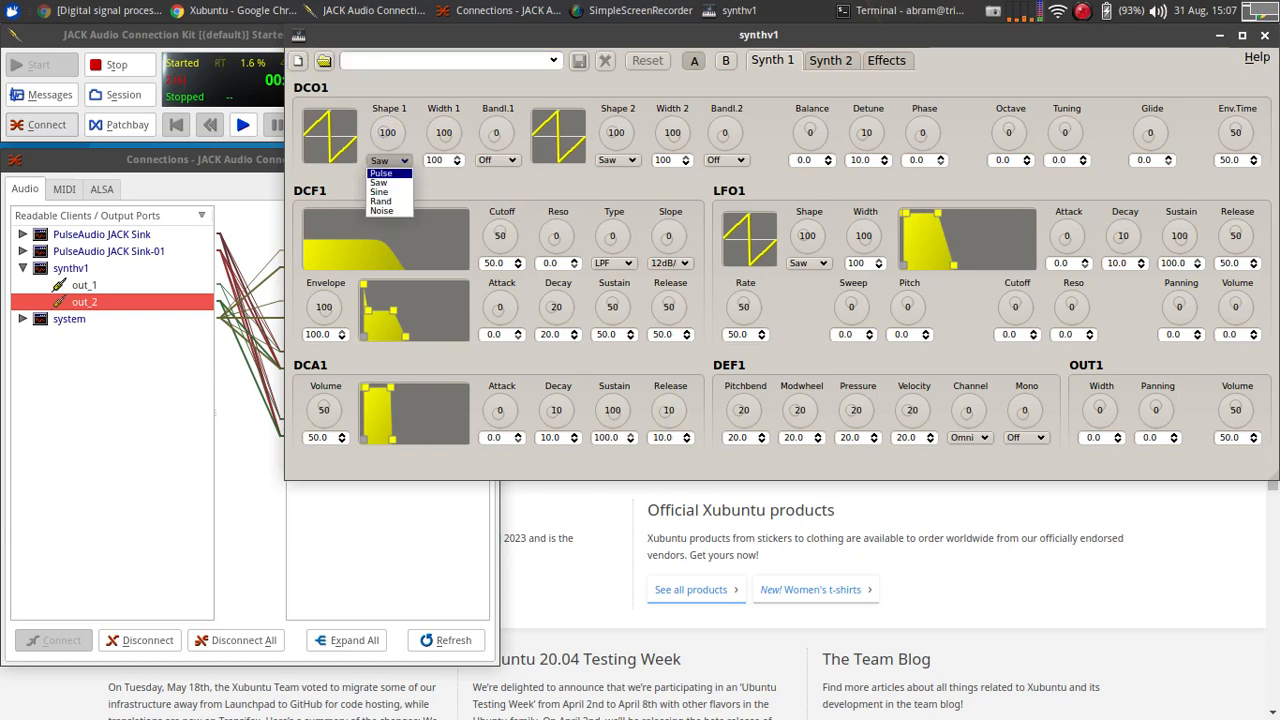
pyautogui.click(390, 159)
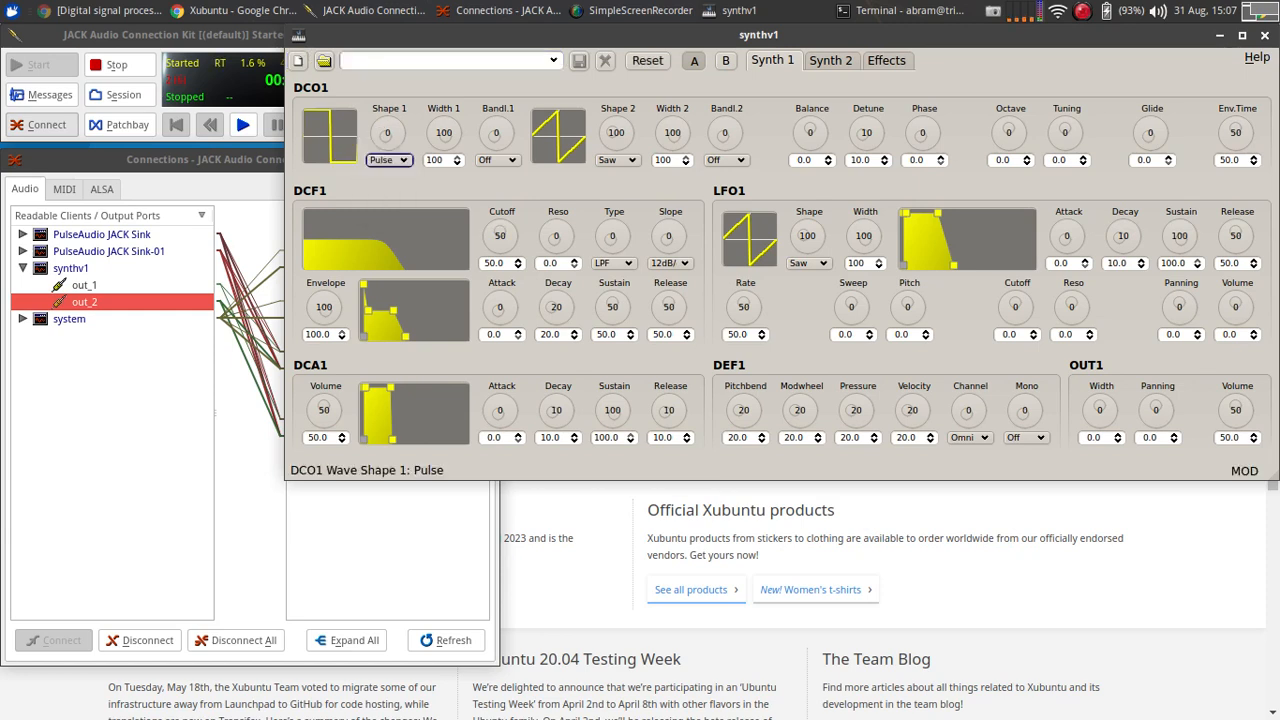
pyautogui.click(617, 160)
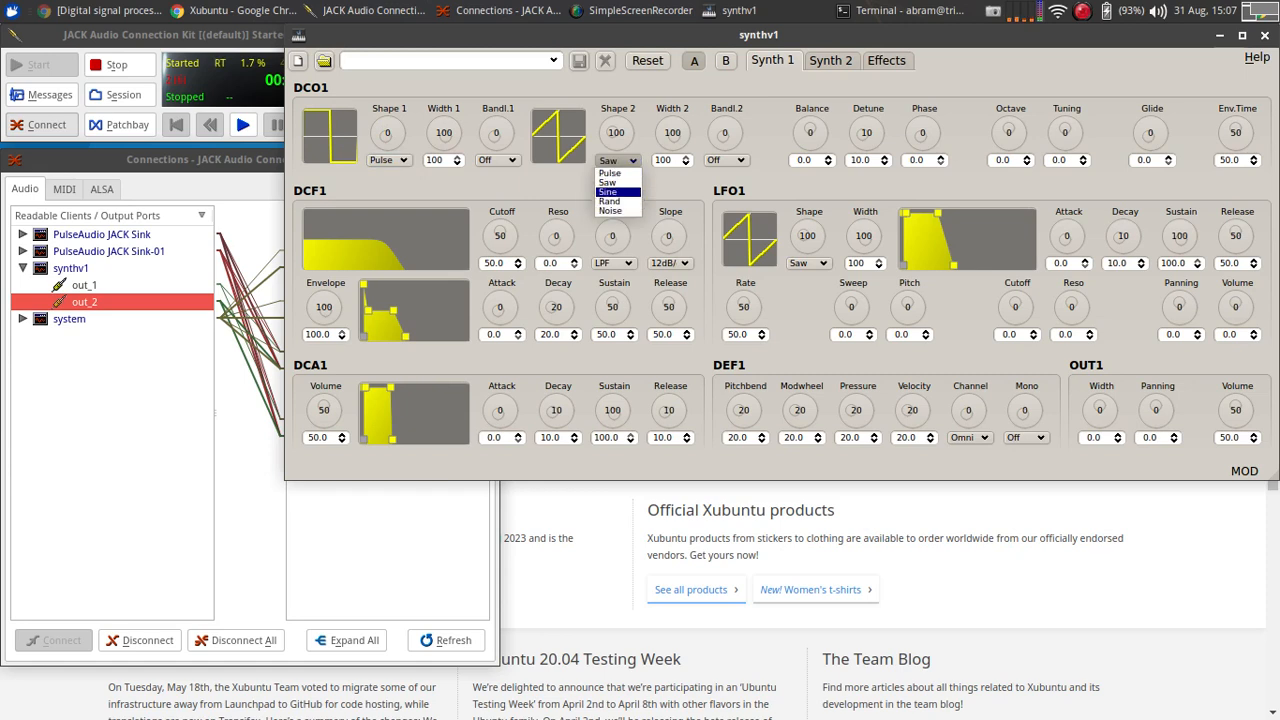
pyautogui.click(608, 192)
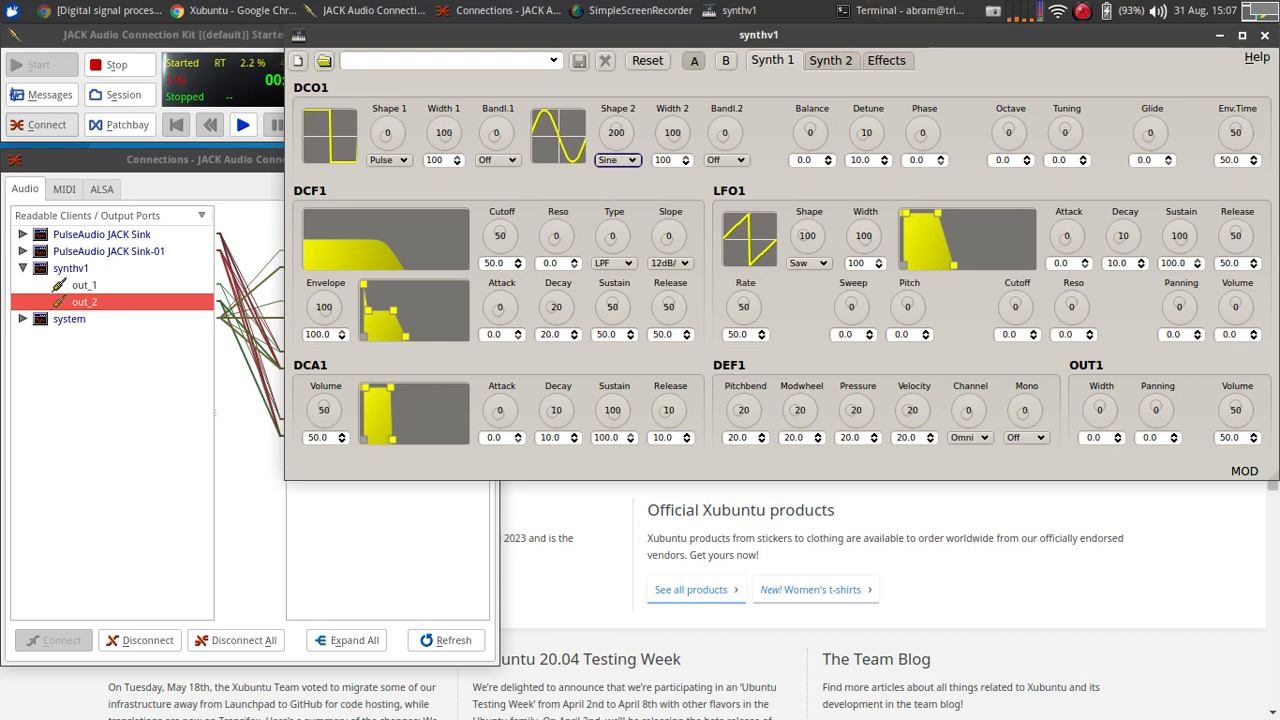
# Switch to SimpleScreenRecorder to view the recording information and its log.
pyautogui.hotkey('alt', 'Tab')
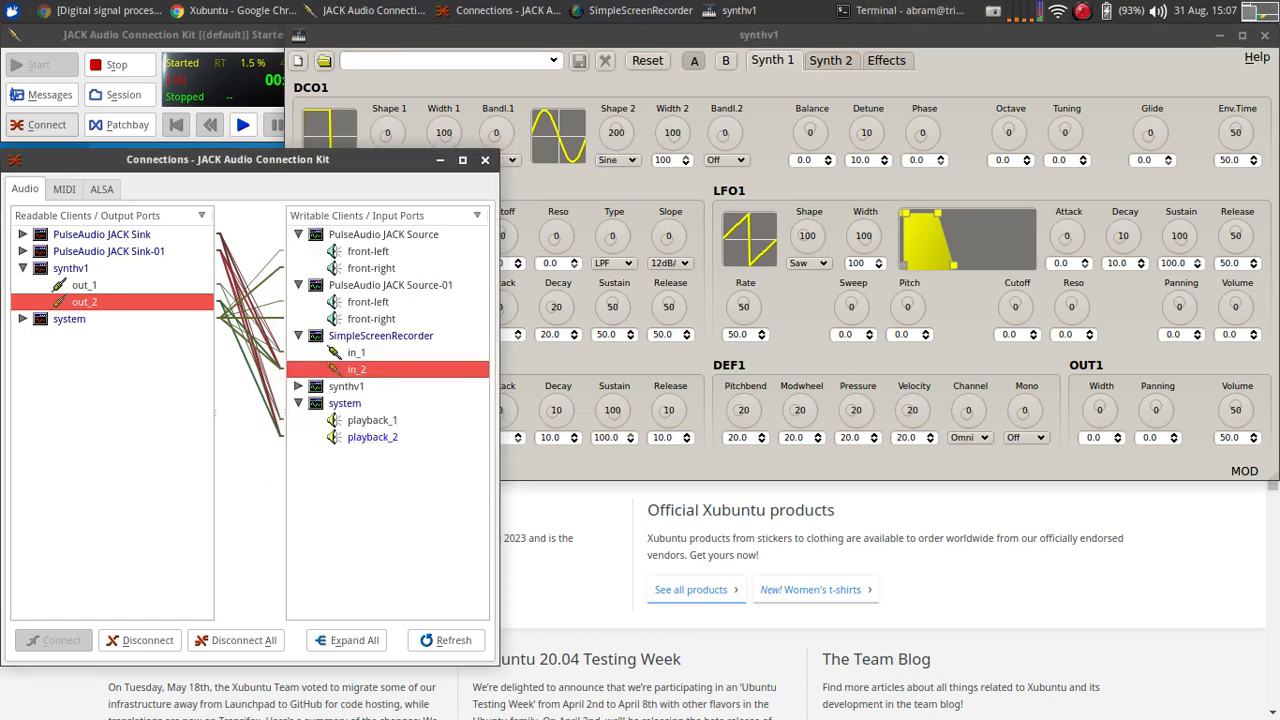
pyautogui.hotkey('alt', 'Tab')
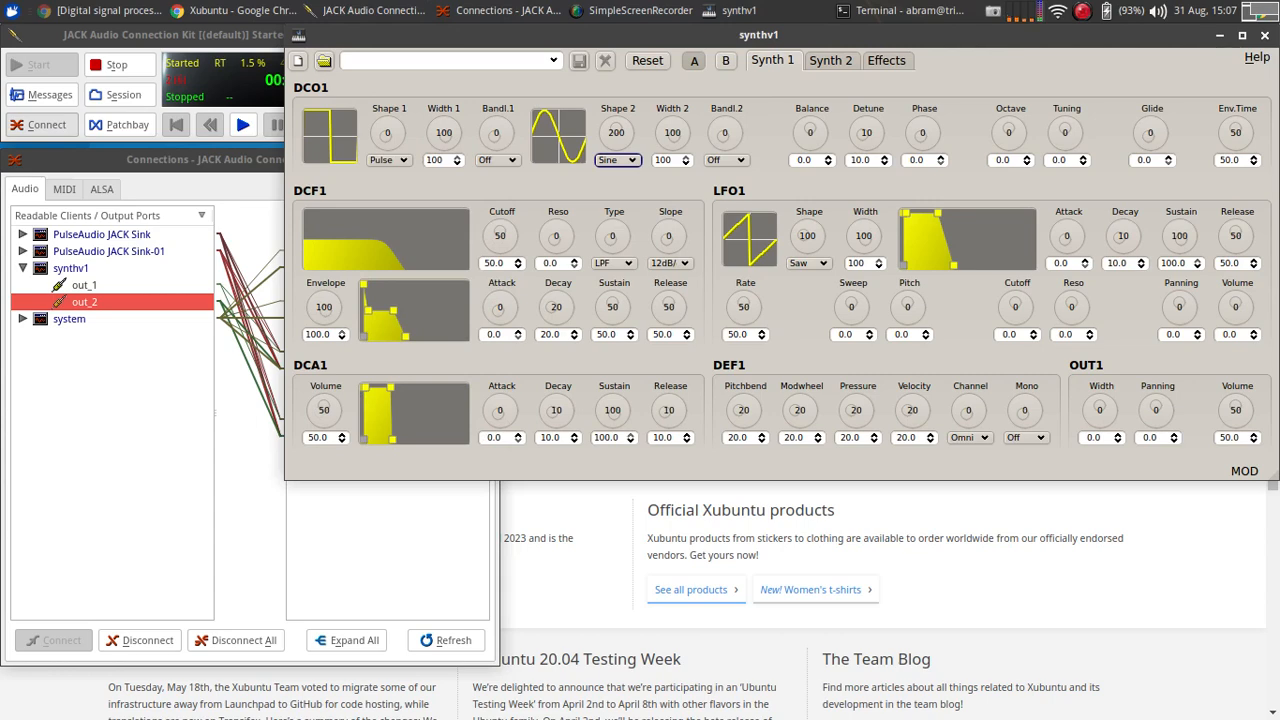
pyautogui.hotkey('alt', 'Tab')
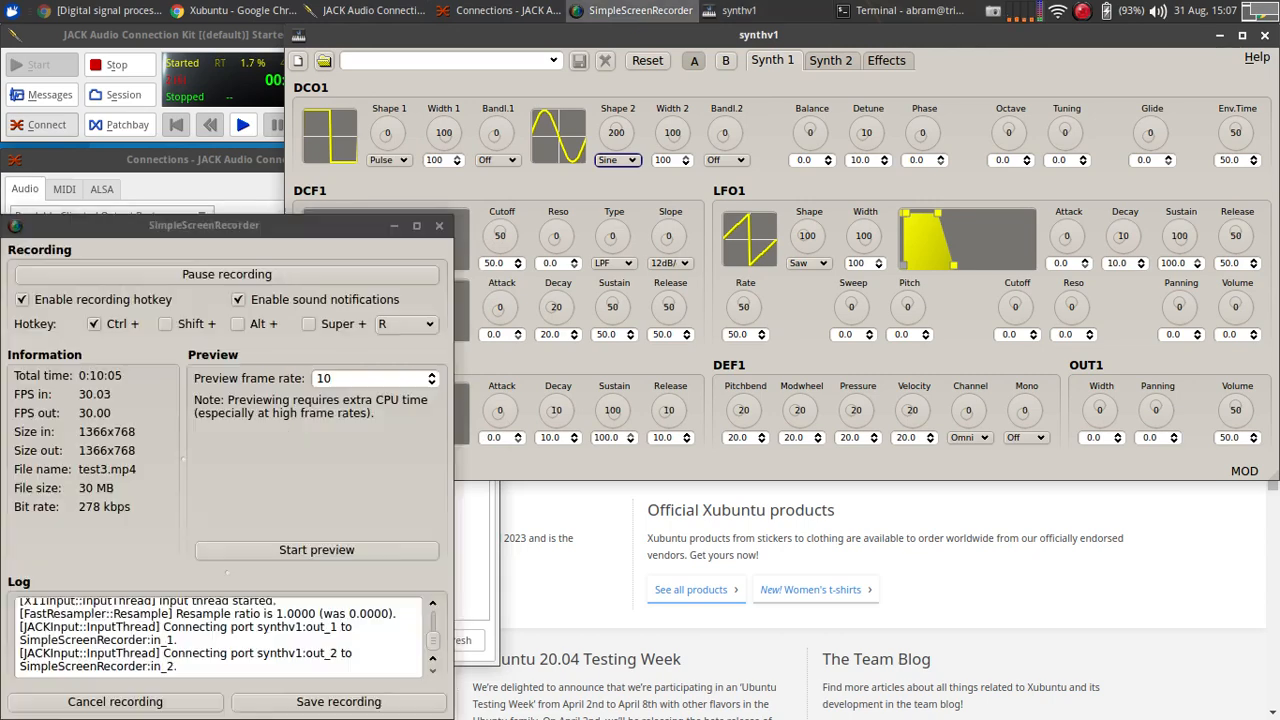